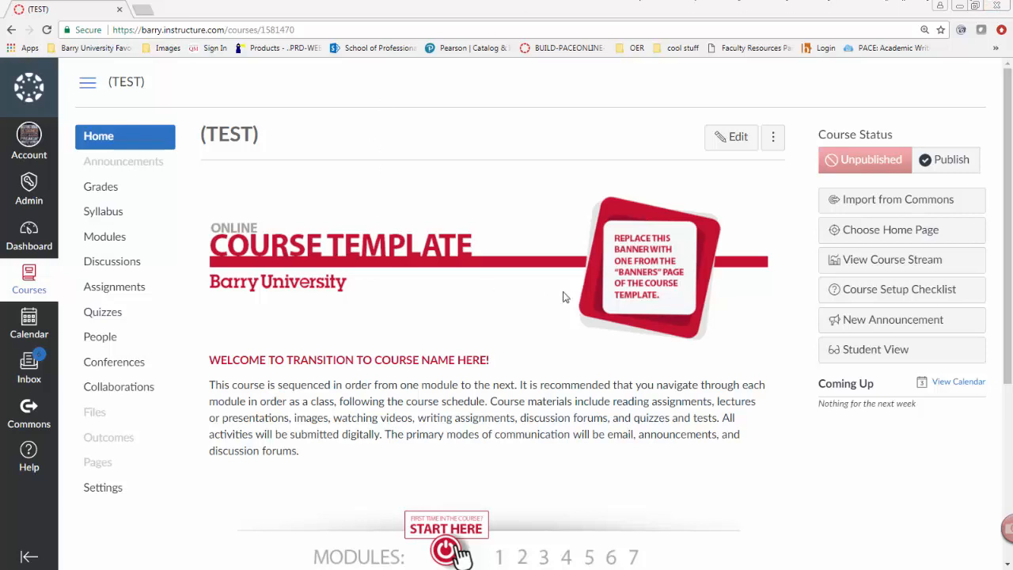
Open the Week 2 Quiz: Federal Policing from the course's quizzes
left_click(100, 317)
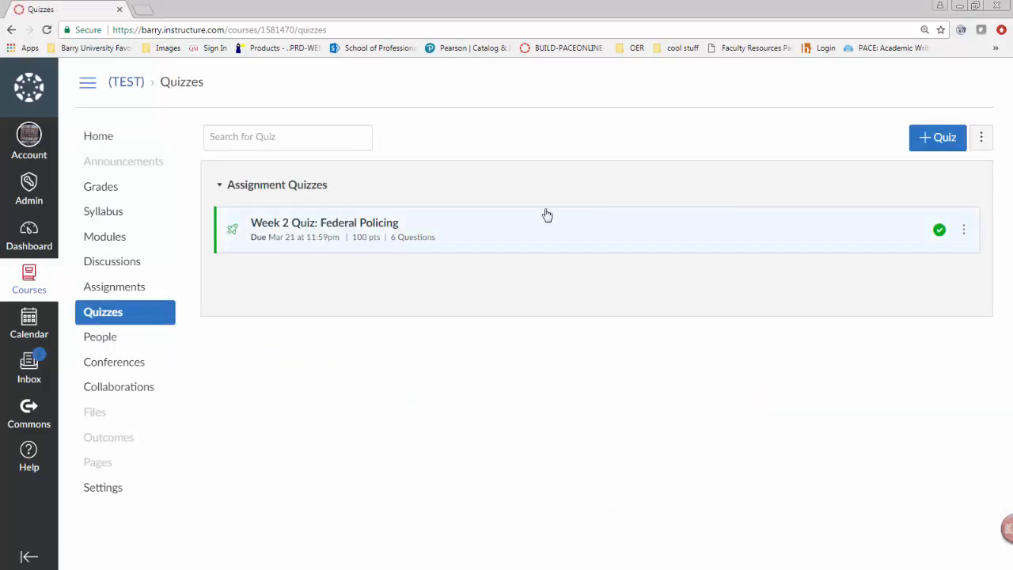
left_click(370, 228)
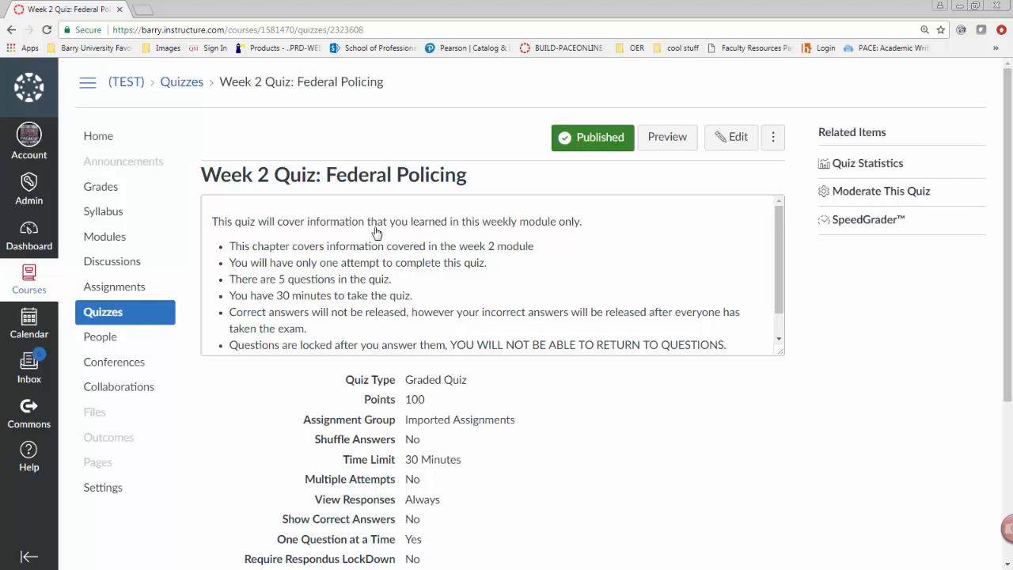
Switch the course into Student View from the course settings
left_click(106, 491)
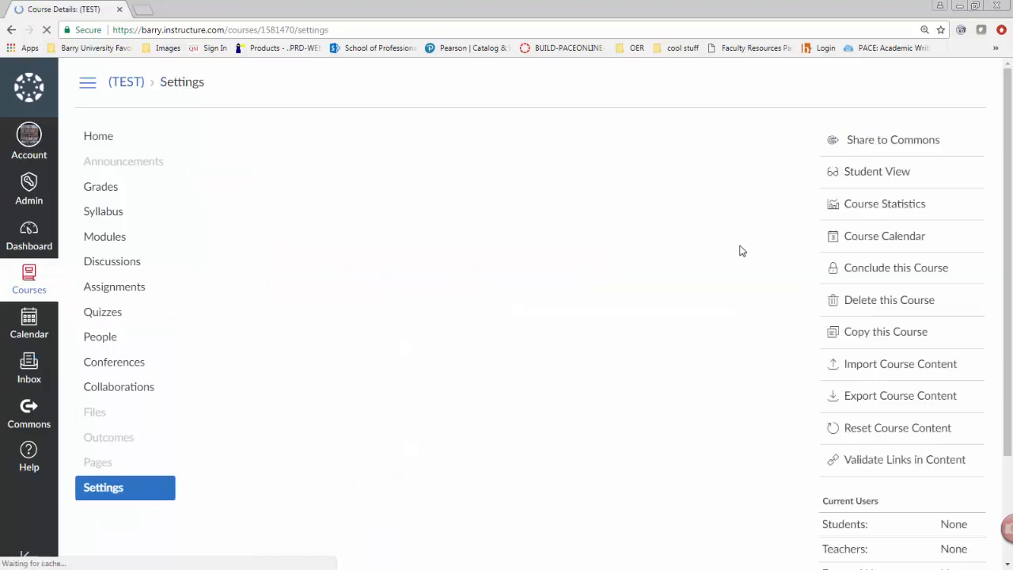
left_click(876, 172)
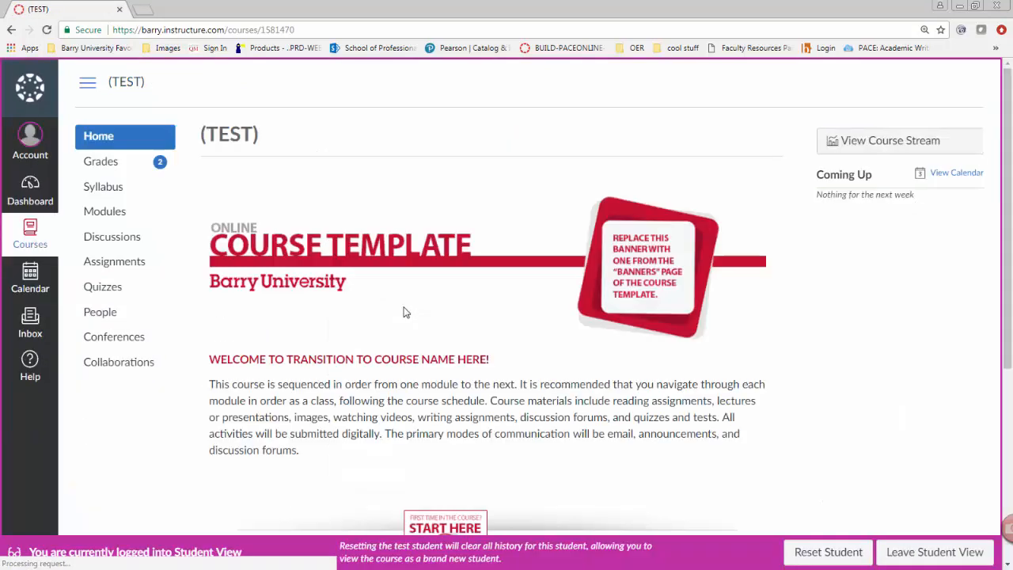
Open the Week 2 quiz's submission details as the test student, and leave Student View
left_click(105, 289)
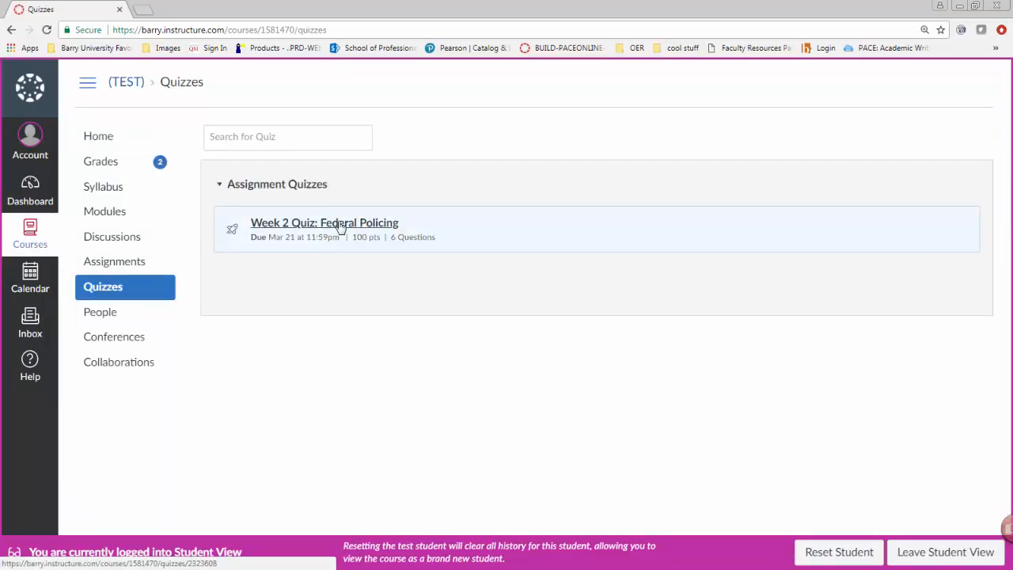
left_click(337, 224)
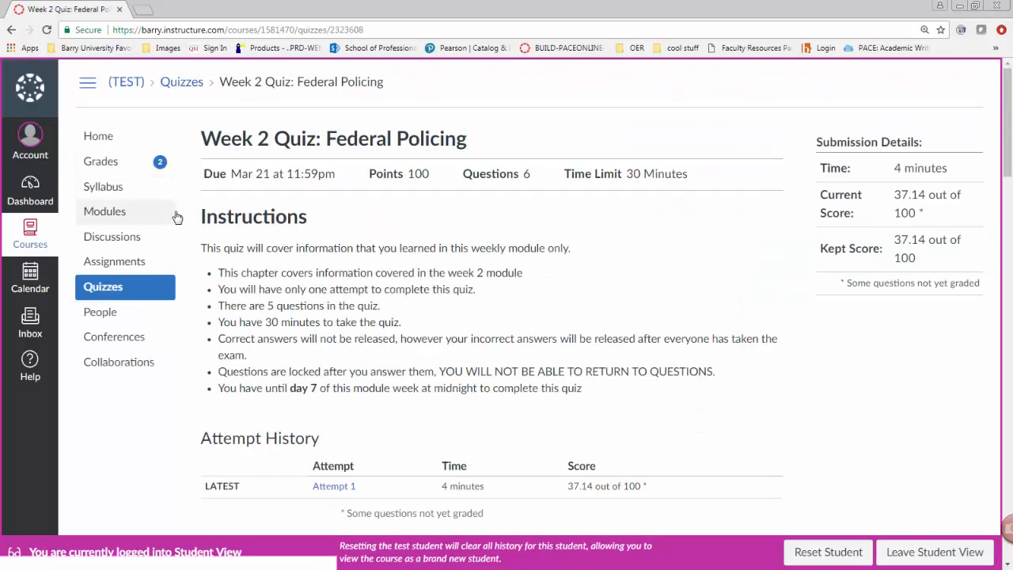
left_click(923, 552)
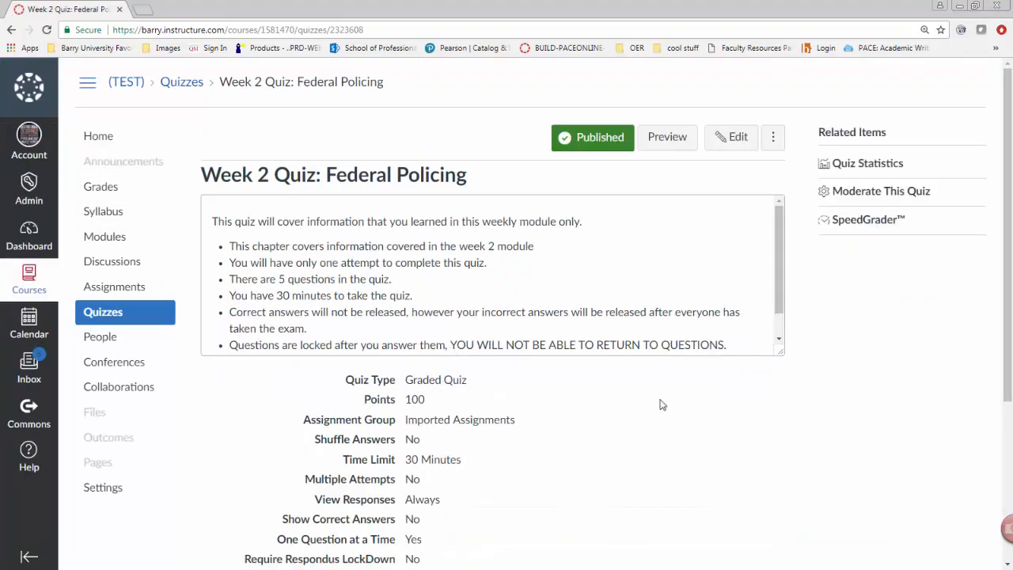
Open the Week 2 quiz in SpeedGrader
scroll(146, 389, "down", 1)
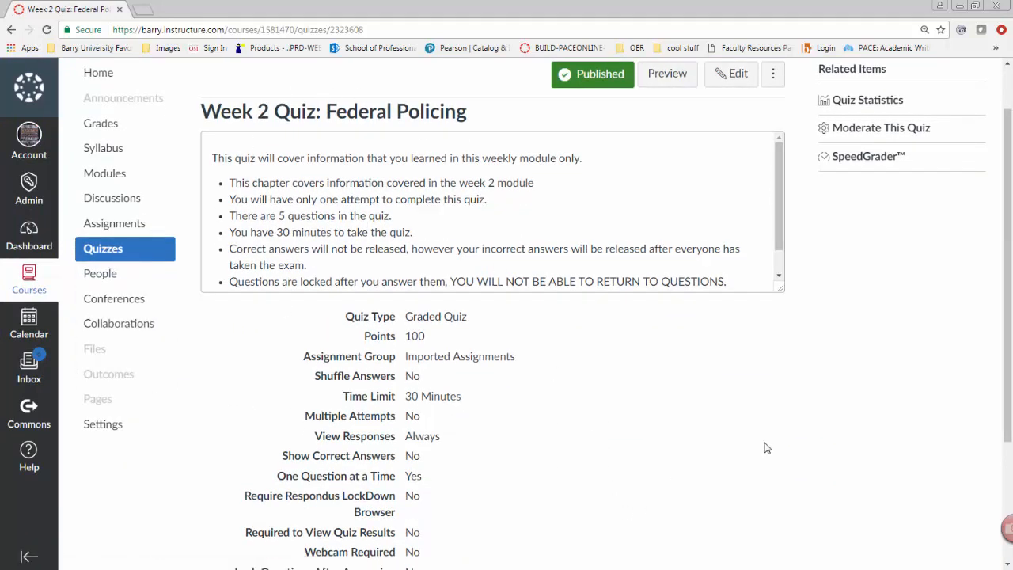
scroll(784, 446, "up", 1)
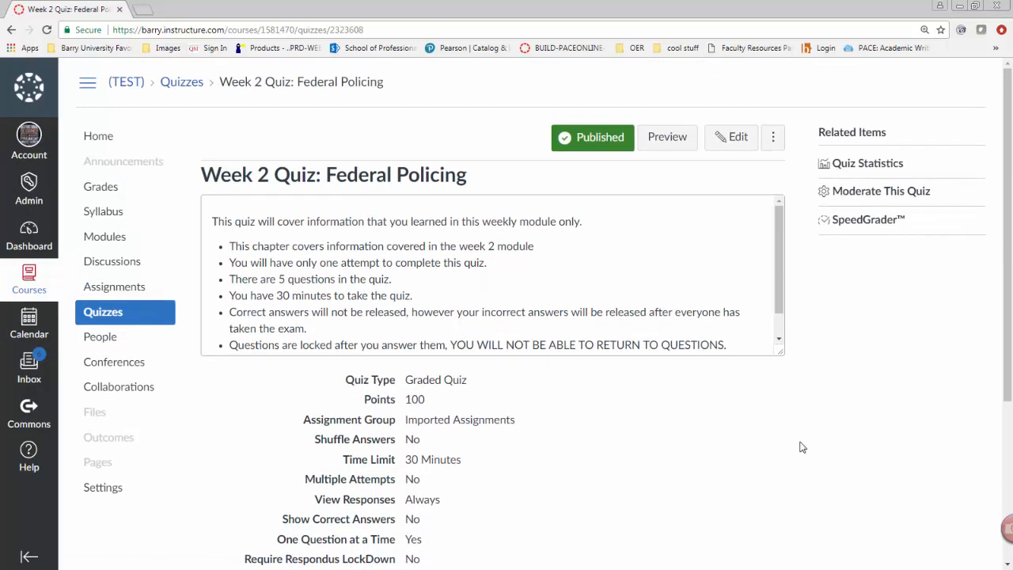
left_click(864, 223)
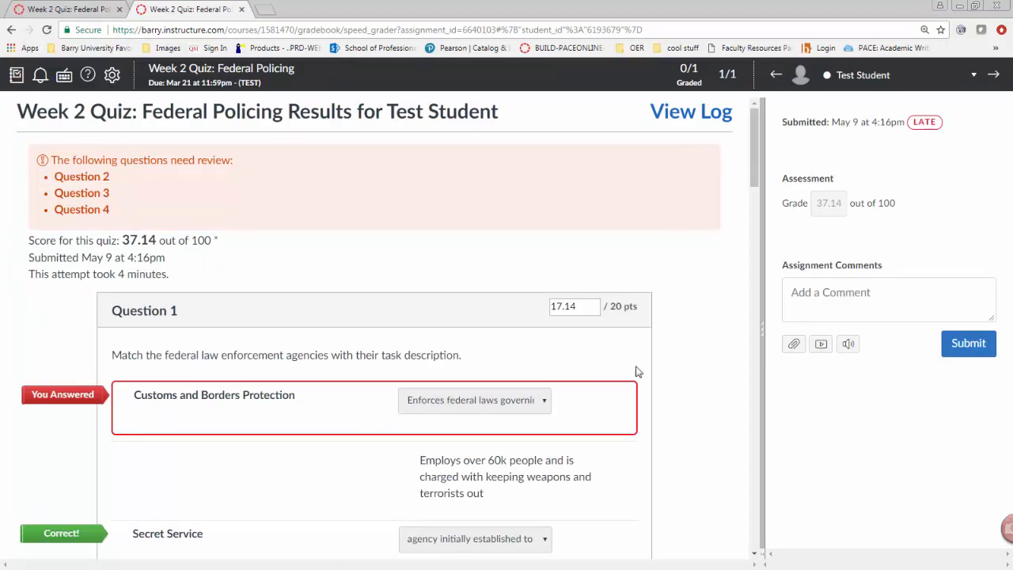
Review the test student's answers to Question 1 and the start of Question 2
scroll(644, 377, "down", 2)
scroll(644, 378, "down", 1)
scroll(645, 377, "up", 4)
scroll(658, 351, "down", 1)
scroll(658, 361, "down", 10)
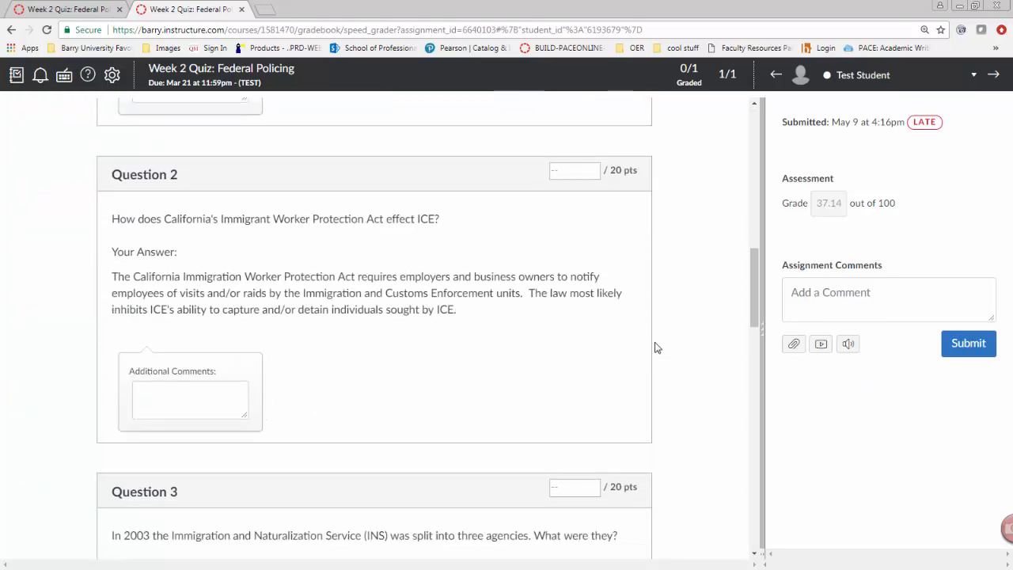
scroll(656, 351, "up", 6)
scroll(654, 344, "up", 5)
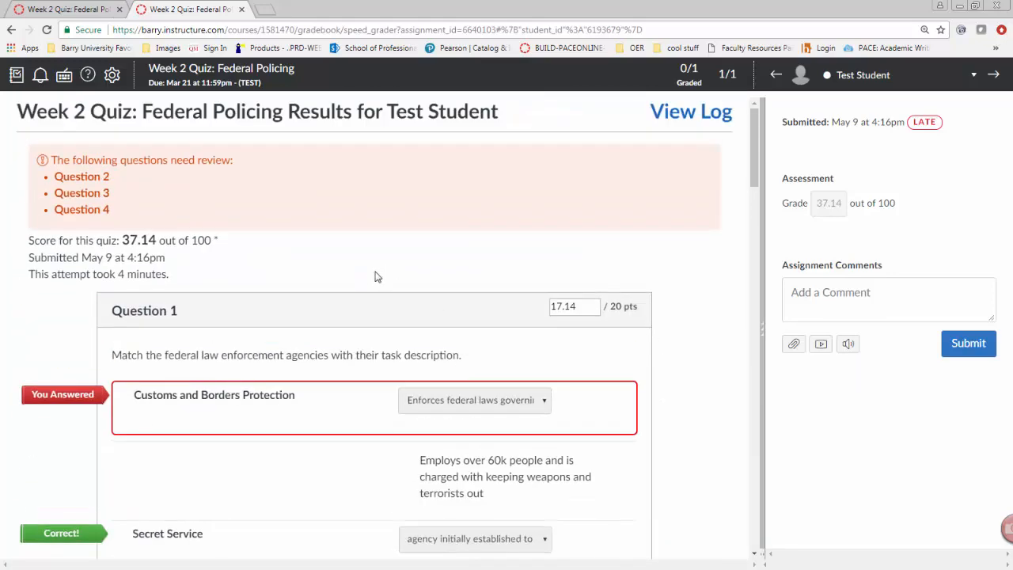
scroll(384, 271, "down", 2)
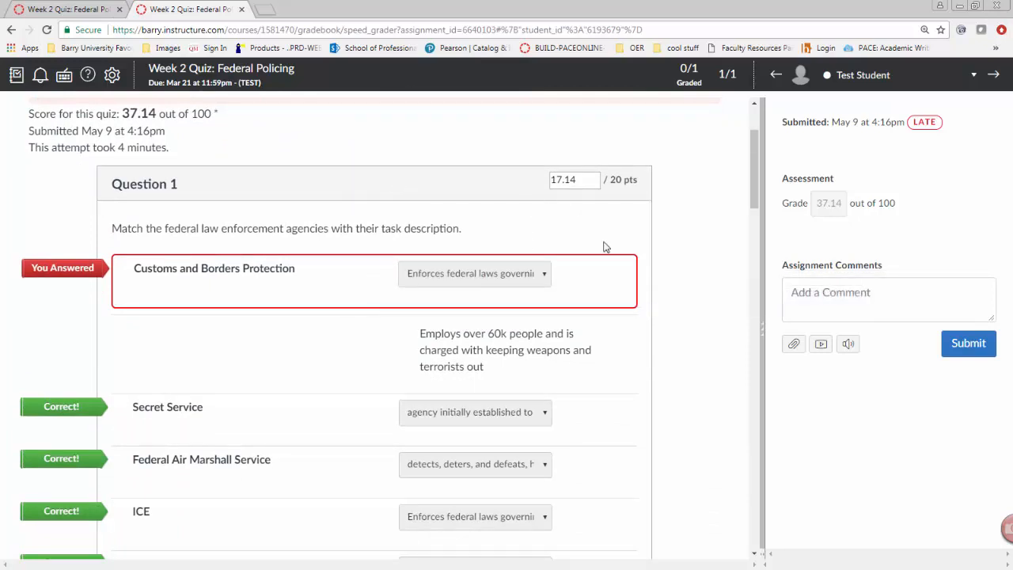
scroll(647, 314, "up", 2)
scroll(648, 314, "down", 3)
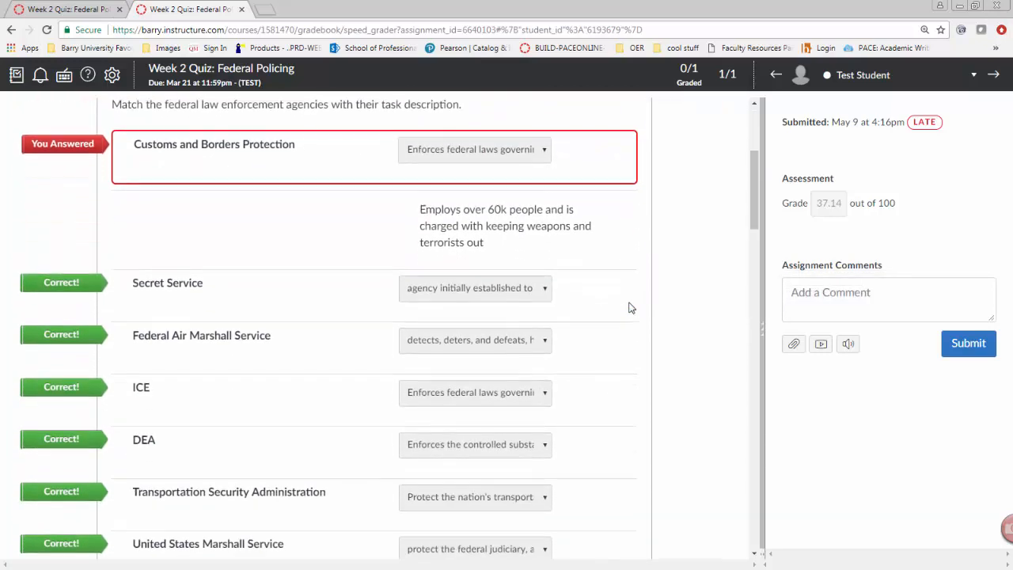
scroll(628, 303, "up", 2)
scroll(622, 338, "down", 5)
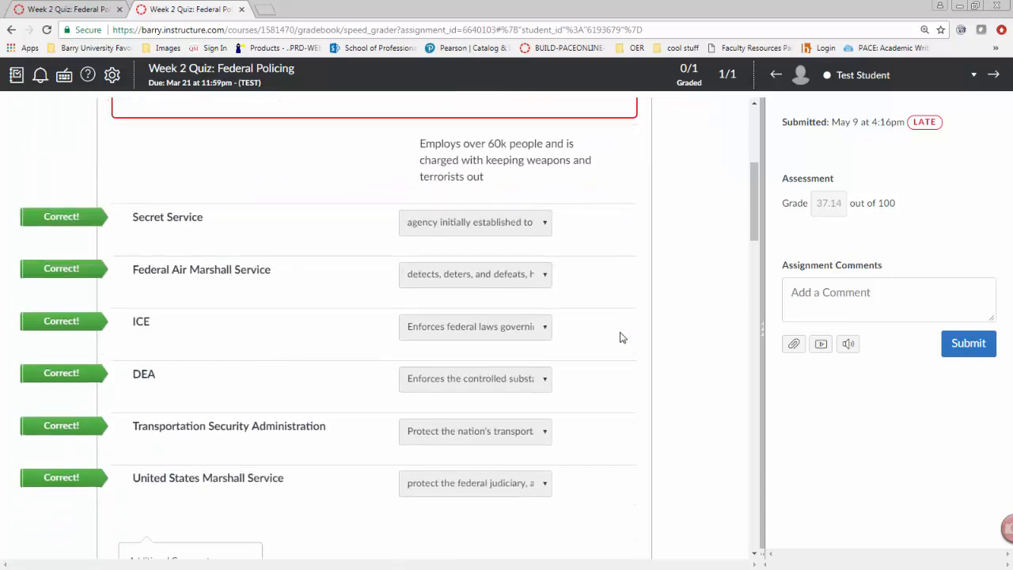
scroll(622, 337, "down", 3)
scroll(622, 335, "up", 4)
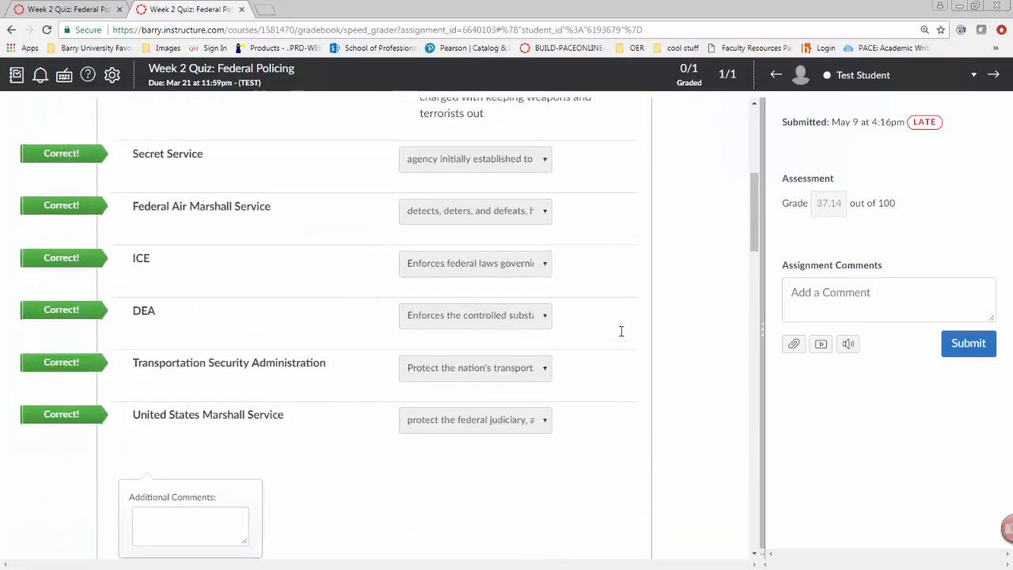
scroll(623, 334, "down", 5)
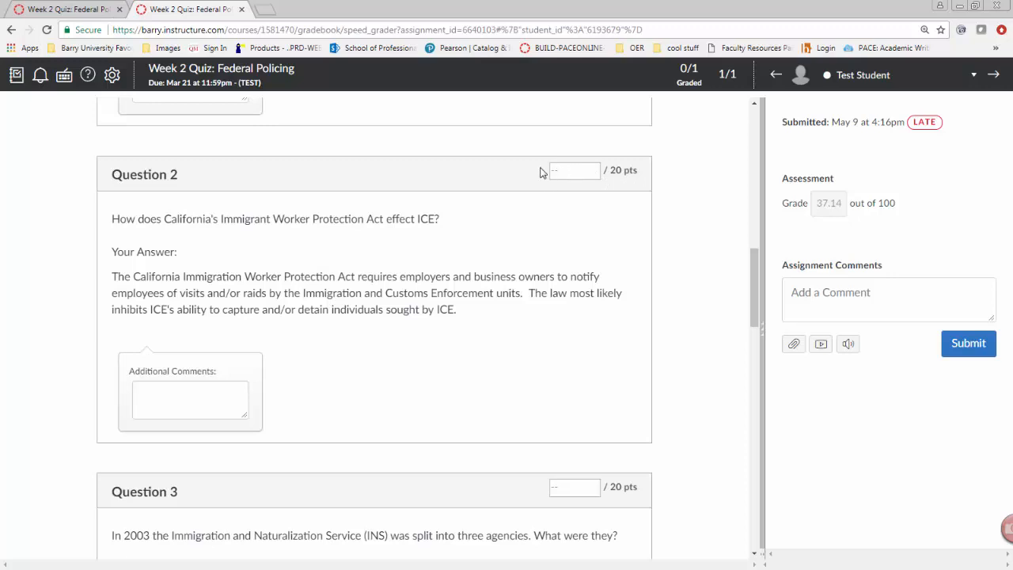
Score Question 2 at 15 points and comment "Test Student, this was a good answer, but more detail was needed to receive a perfect score."
left_click(571, 170)
left_click(167, 403)
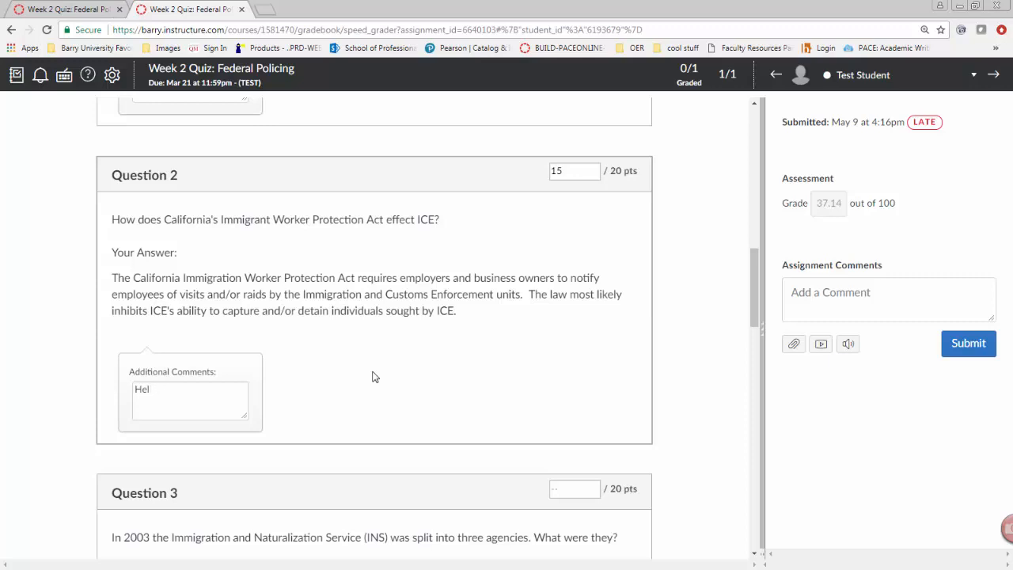
type("TEst Student, this was a good answer, bu")
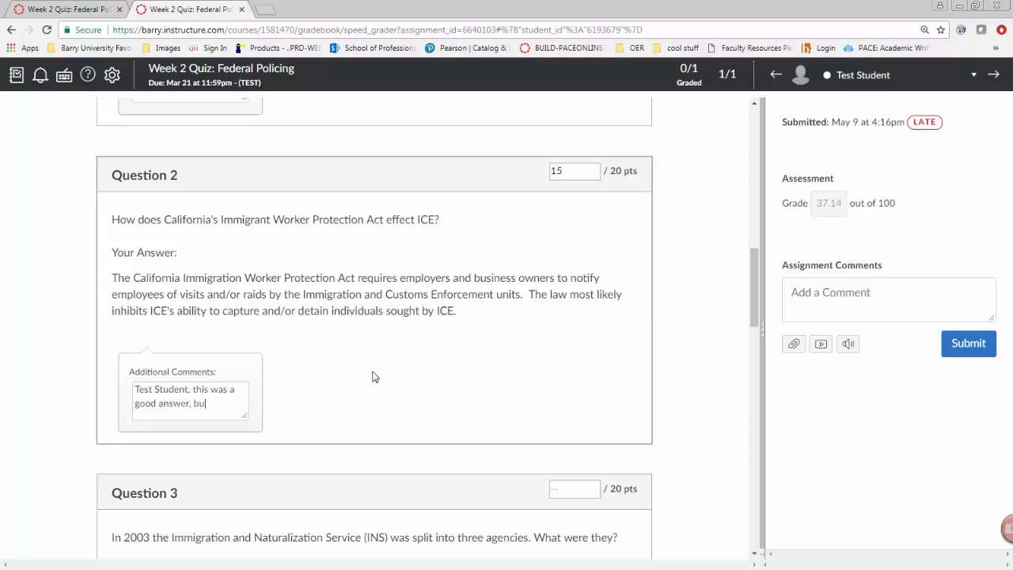
type("t more detail")
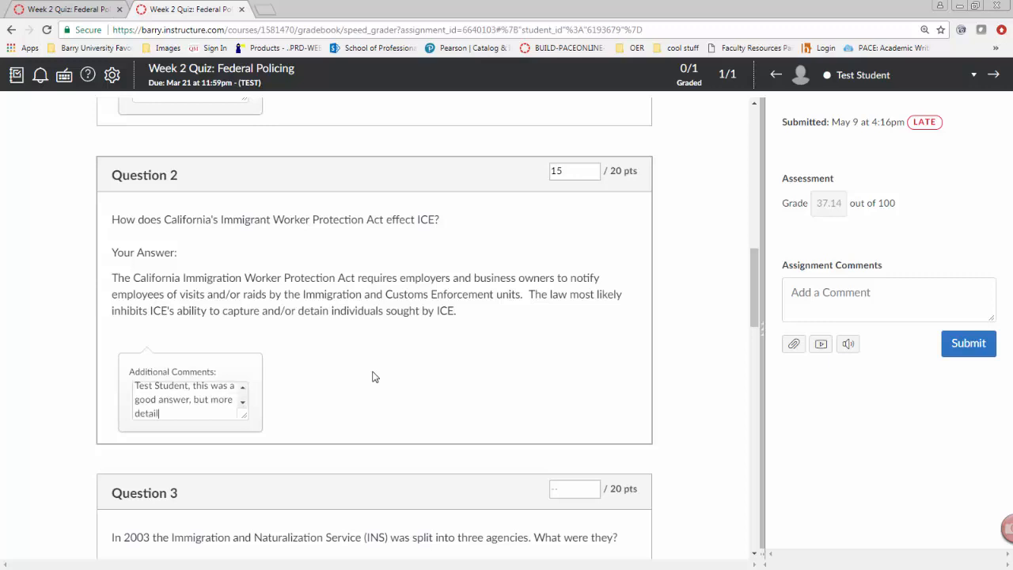
type(" was needed to receive a perfect score.")
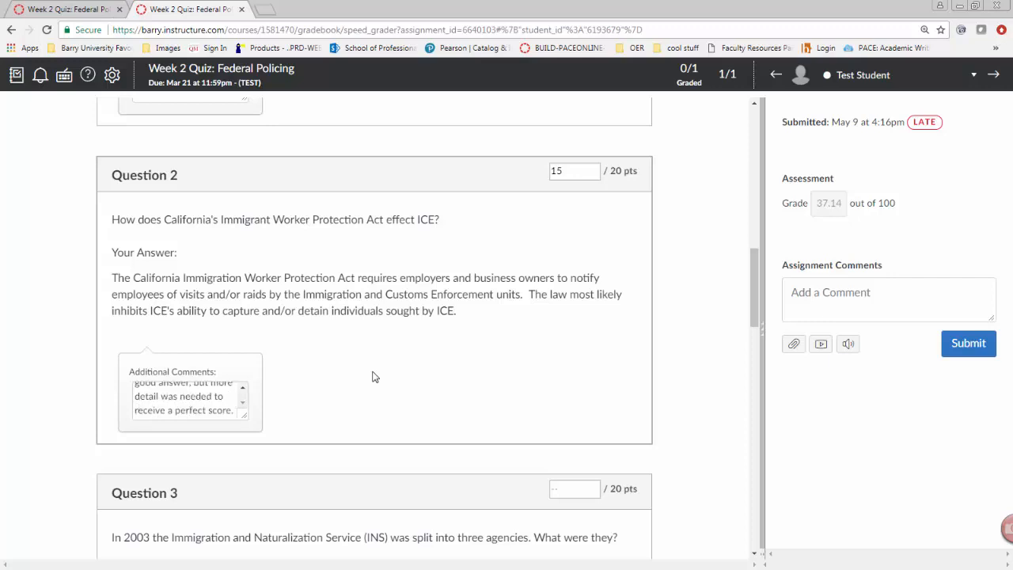
Score Question 3 at 0 points and comment "The answer to the question is.....refer back to chapter 1 pg 33 for the answer."
scroll(469, 352, "down", 3)
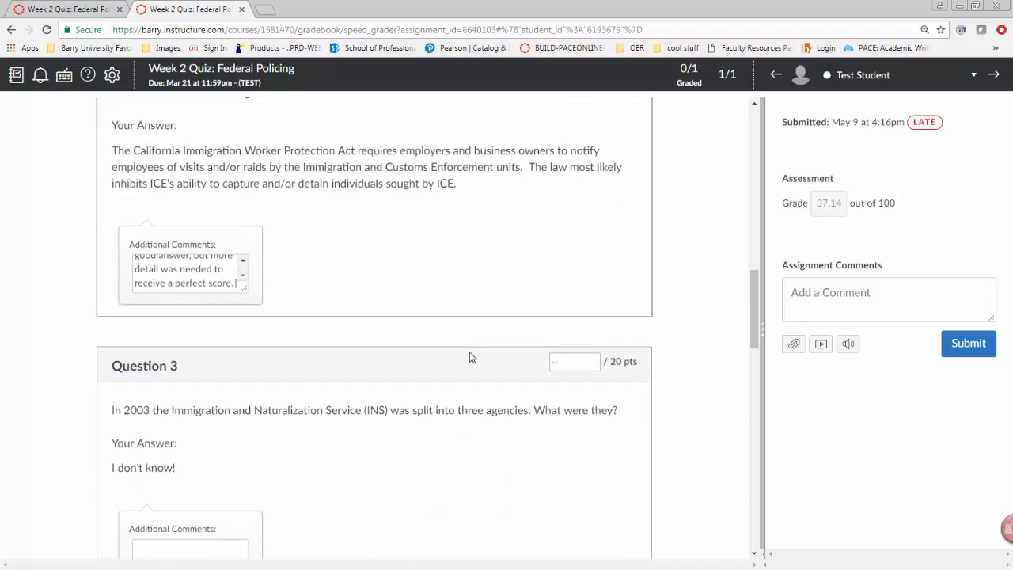
scroll(422, 340, "down", 1)
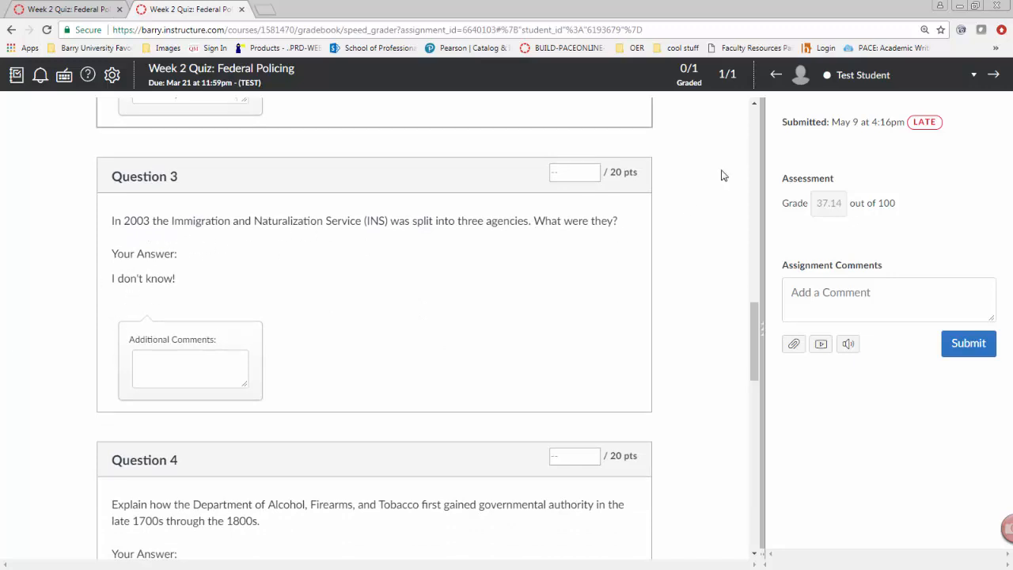
left_click(571, 174)
left_click(188, 377)
type("The")
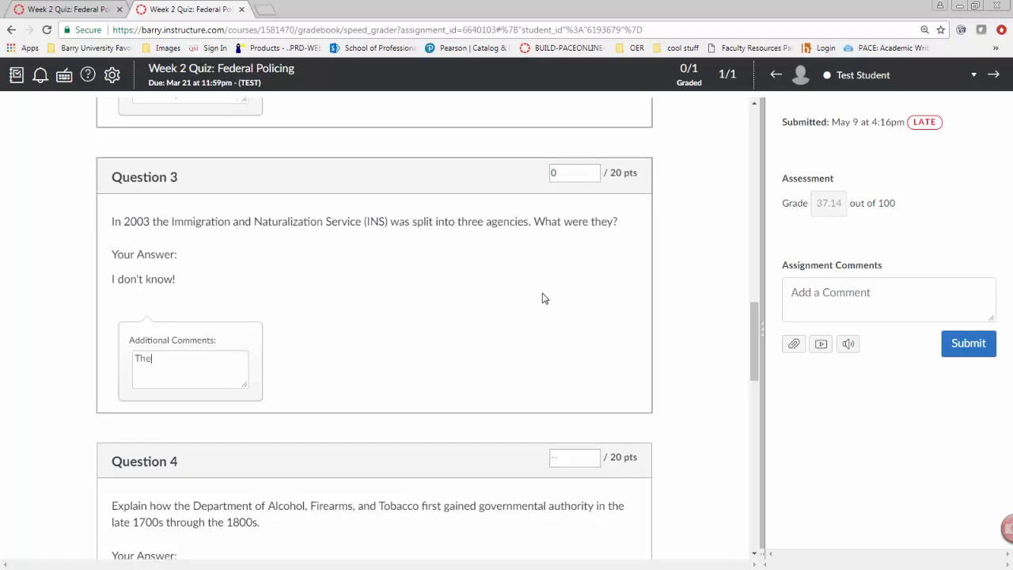
type(" answer to the question is.....")
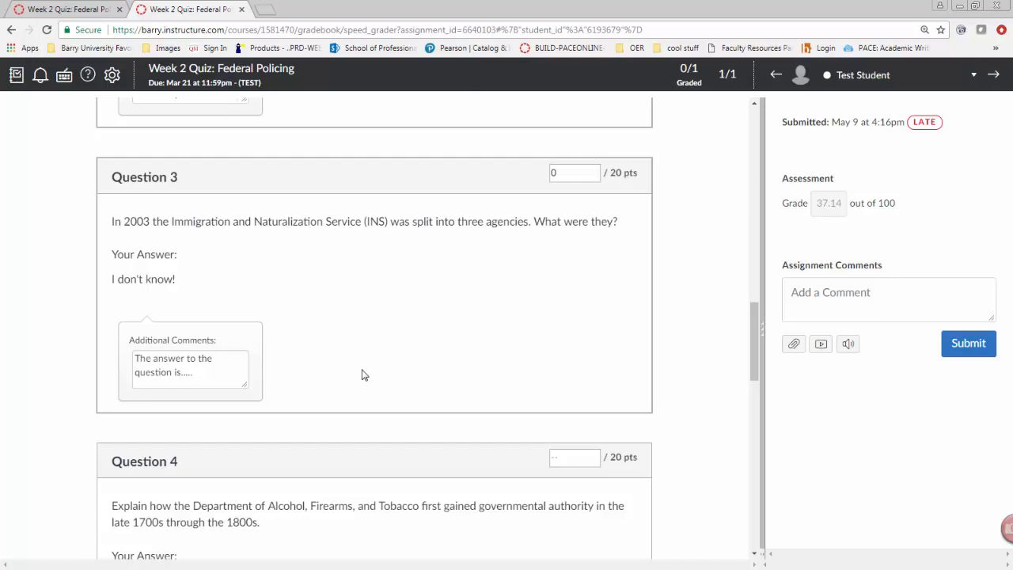
type("refer back to chapter 1")
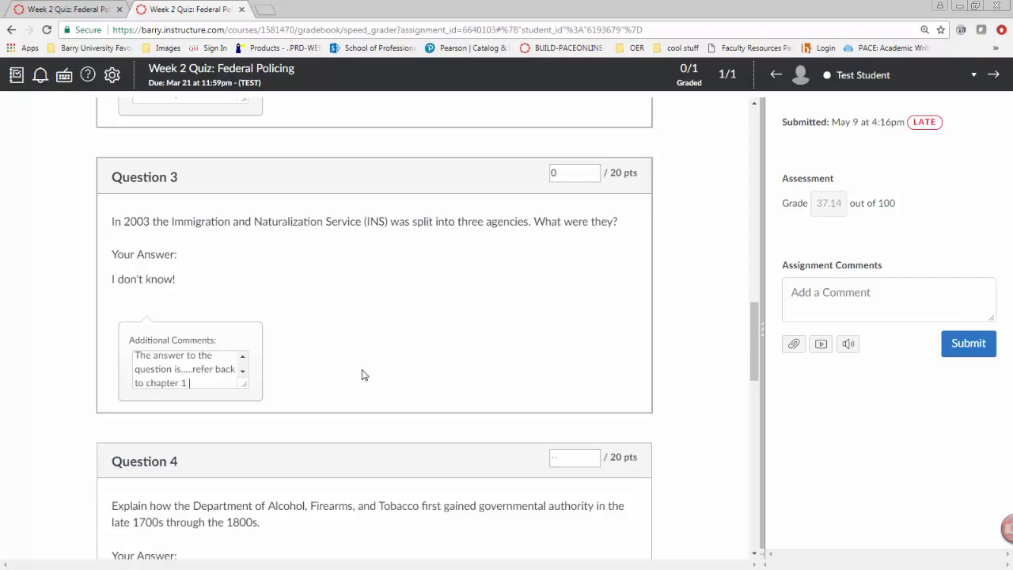
type(" pg 33 for the answer.")
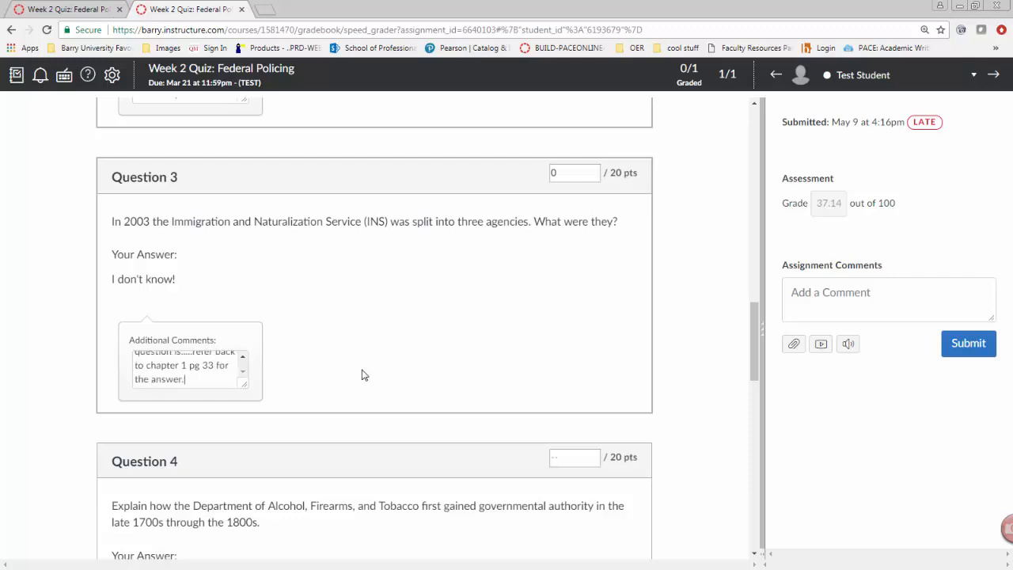
Give Question 4 the full 20 points
scroll(348, 332, "down", 3)
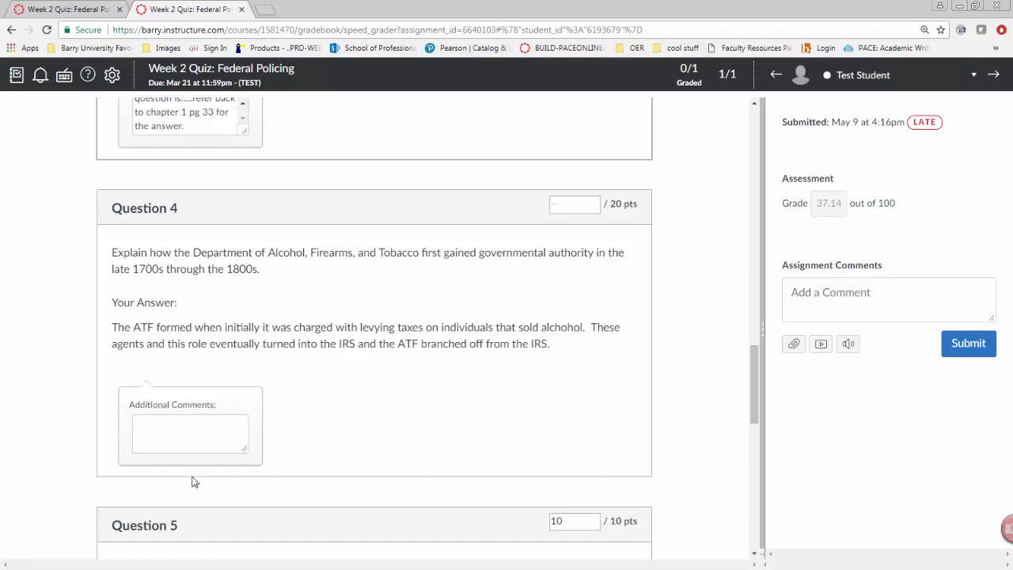
scroll(463, 411, "down", 1)
scroll(463, 412, "up", 2)
left_click(566, 332)
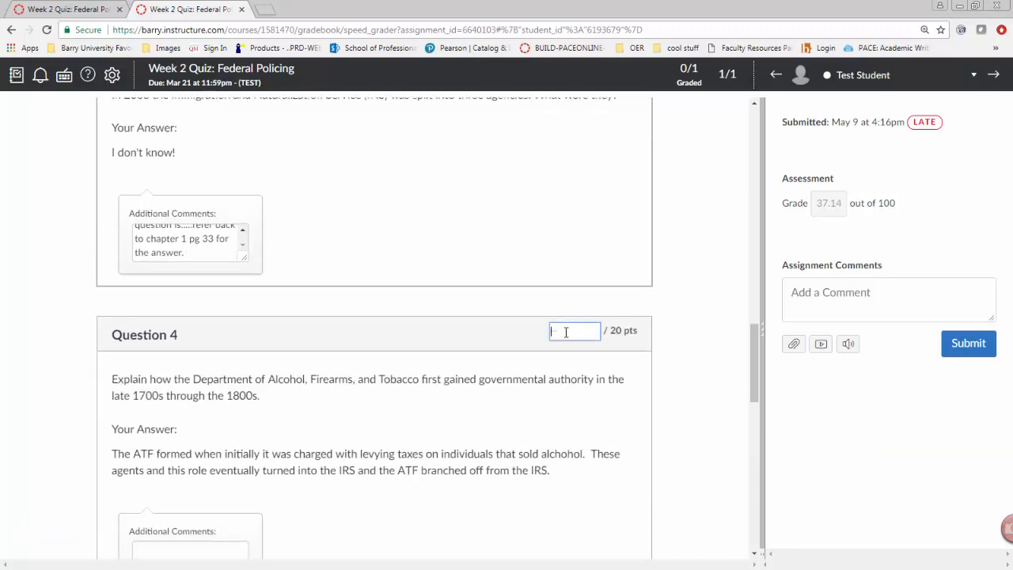
type("20")
scroll(565, 333, "down", 6)
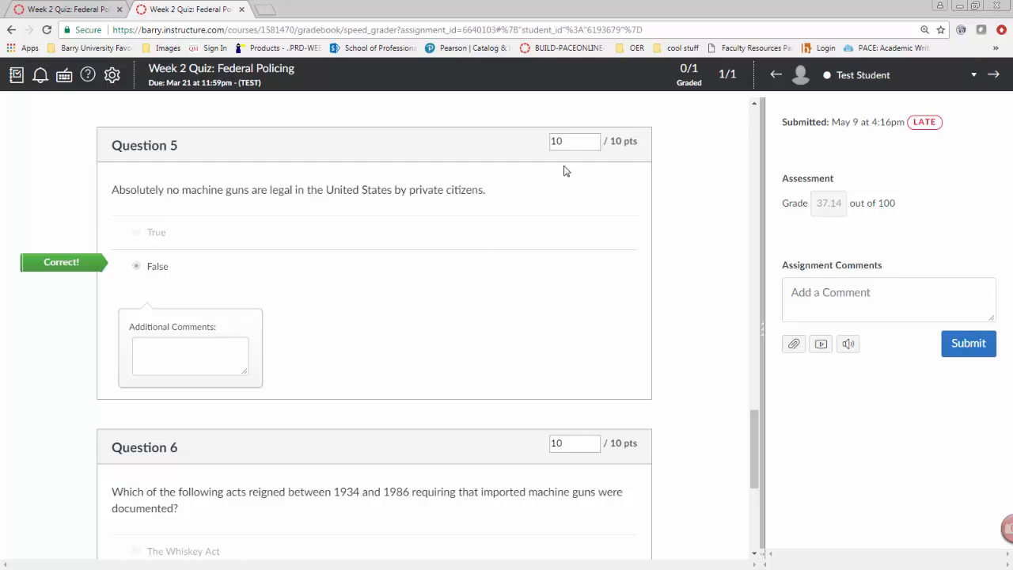
left_click(570, 141)
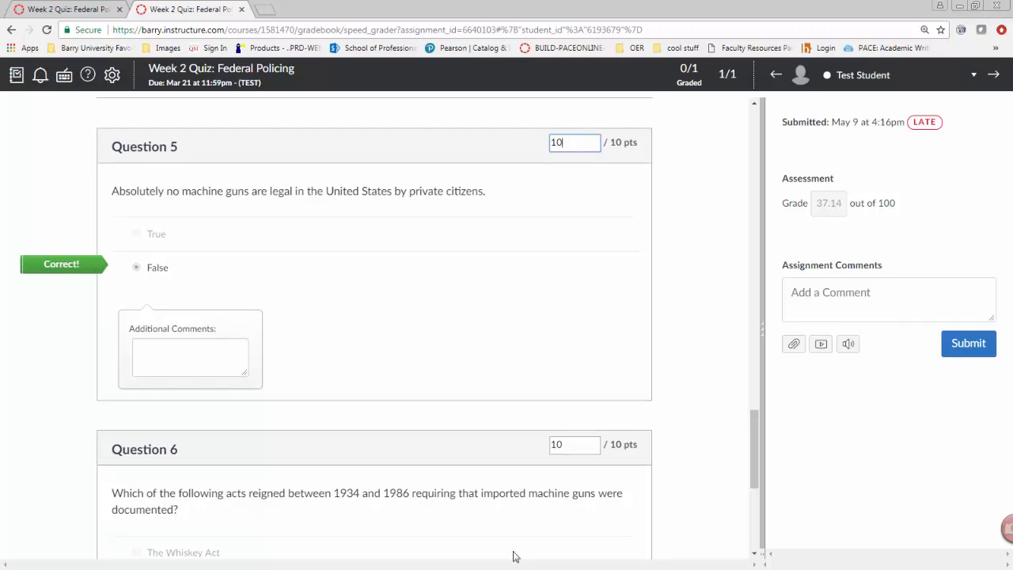
Change Question 1's score to 20 points
scroll(499, 512, "down", 4)
scroll(499, 512, "up", 20)
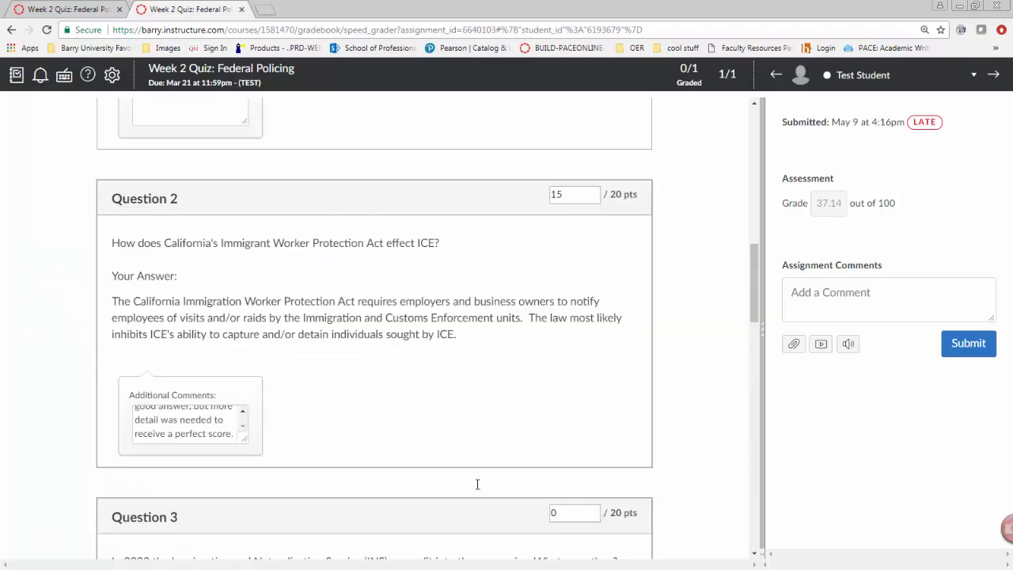
scroll(474, 484, "up", 3)
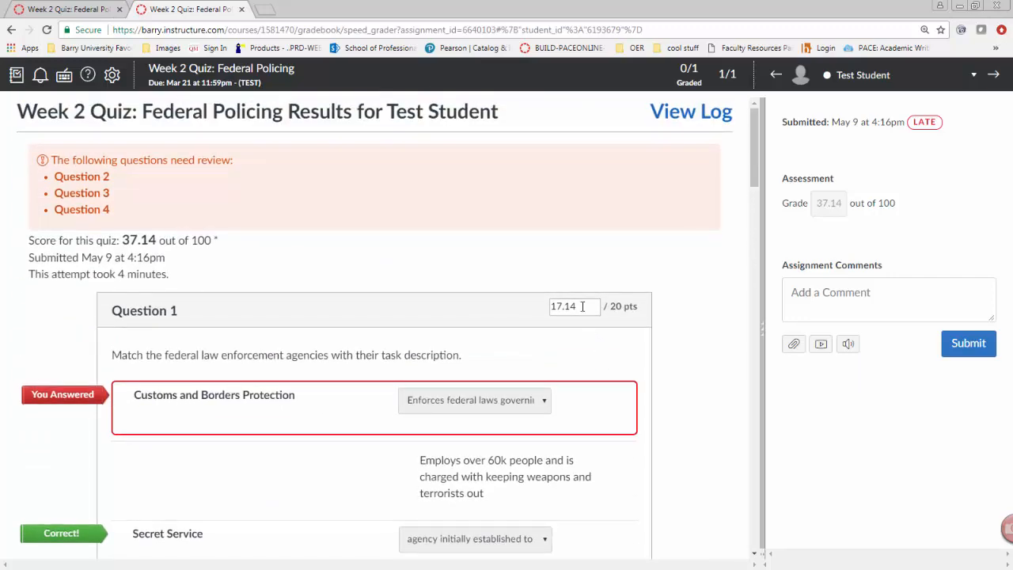
left_click_drag(583, 306, 527, 318)
type("20")
Add 3 fudge points to the quiz and update the scores
scroll(710, 242, "down", 4)
left_click_drag(755, 175, 756, 564)
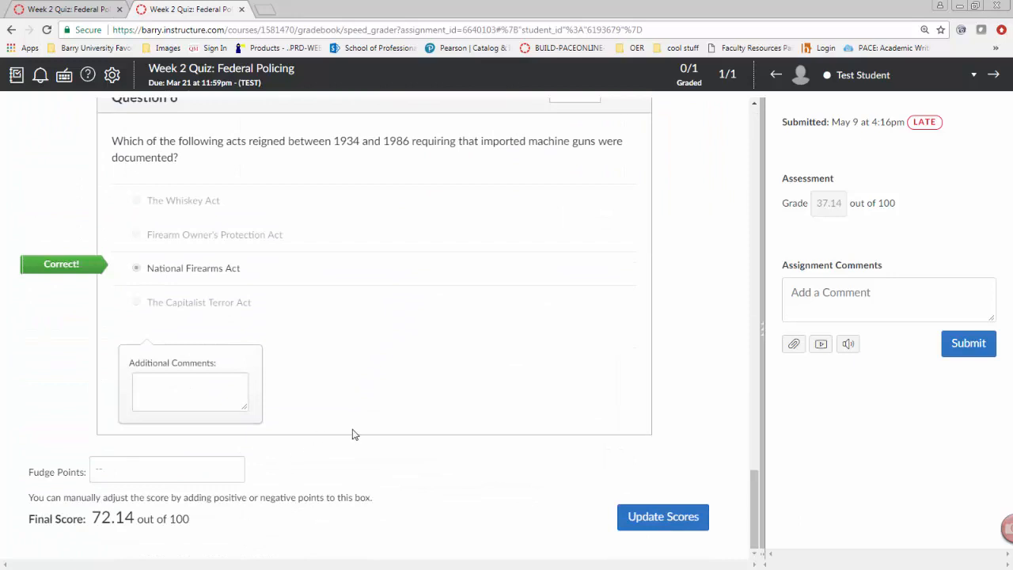
left_click(189, 471)
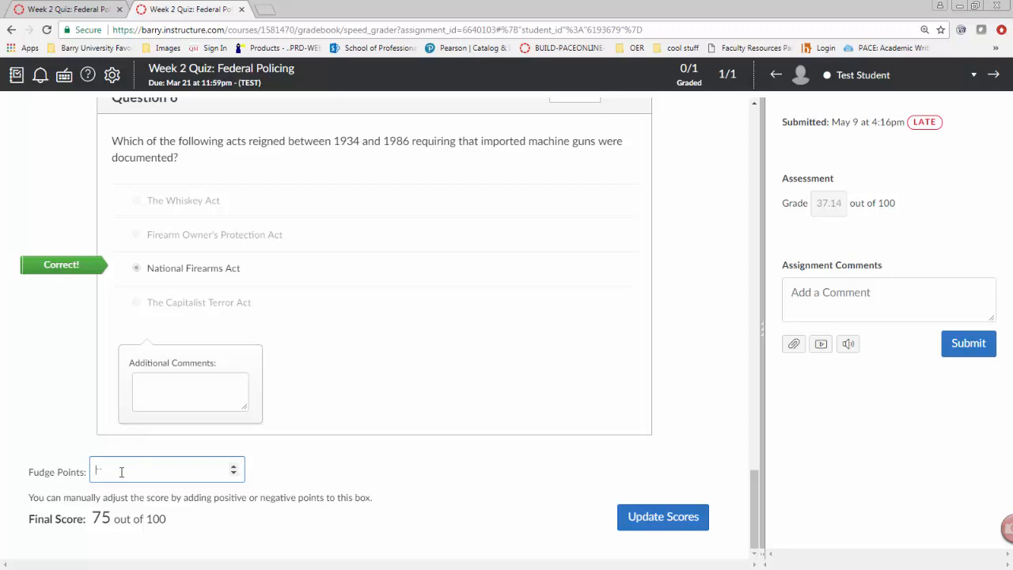
type("3")
left_click(353, 458)
left_click(667, 519)
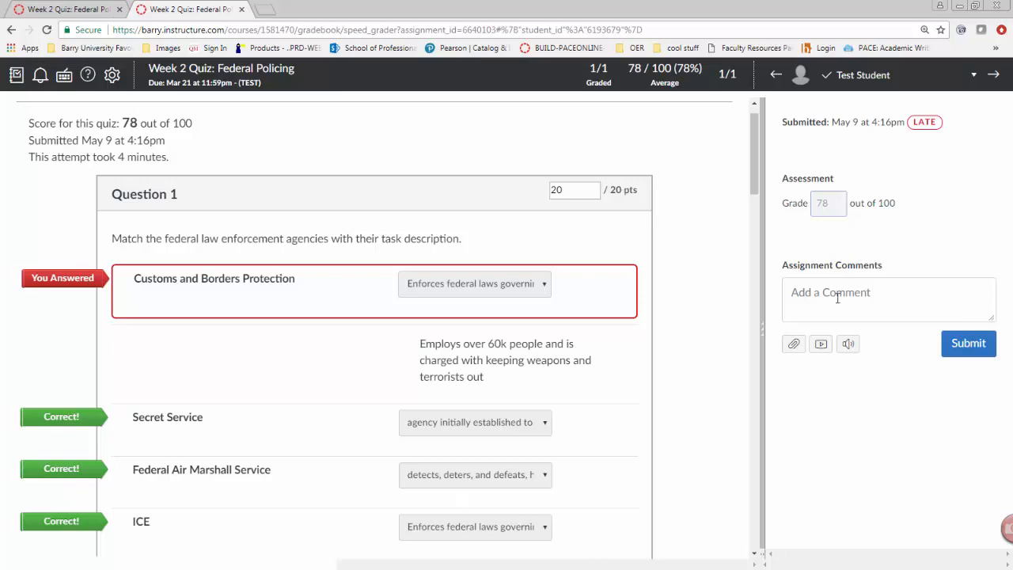
Review the question scores and the final score across the quiz
scroll(744, 394, "down", 10)
scroll(744, 394, "down", 15)
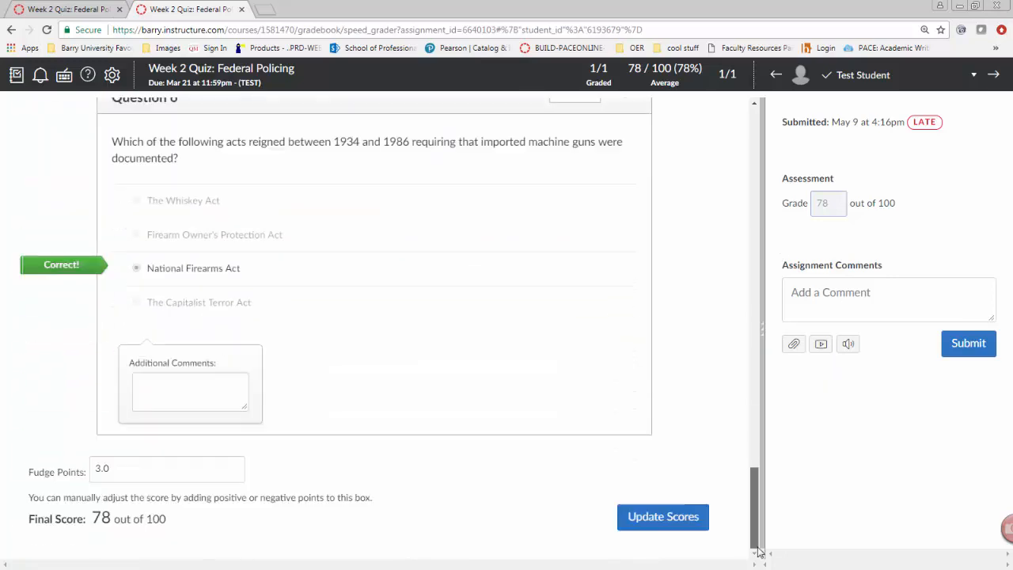
scroll(584, 310, "up", 3)
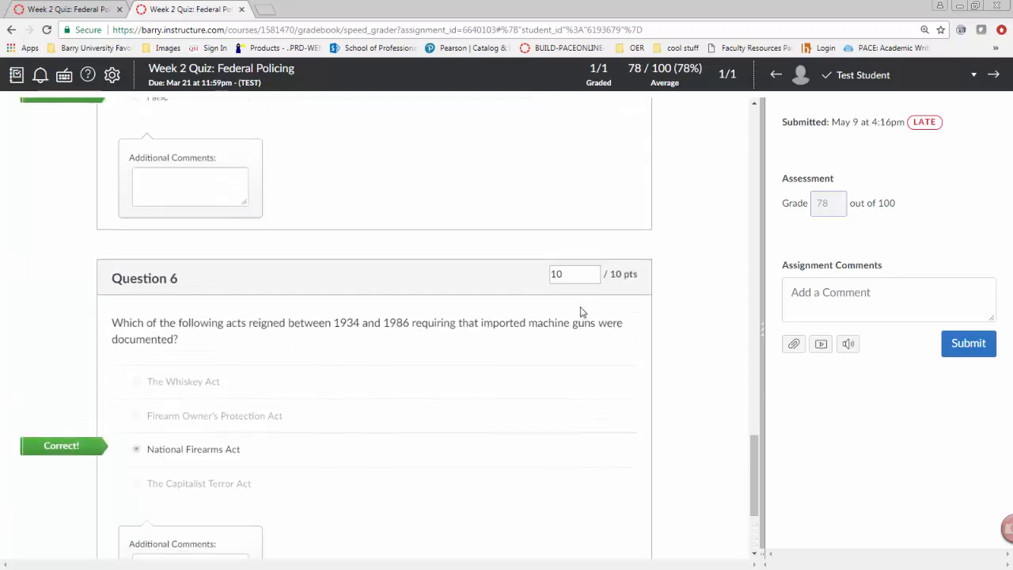
left_click(572, 281)
scroll(615, 305, "up", 4)
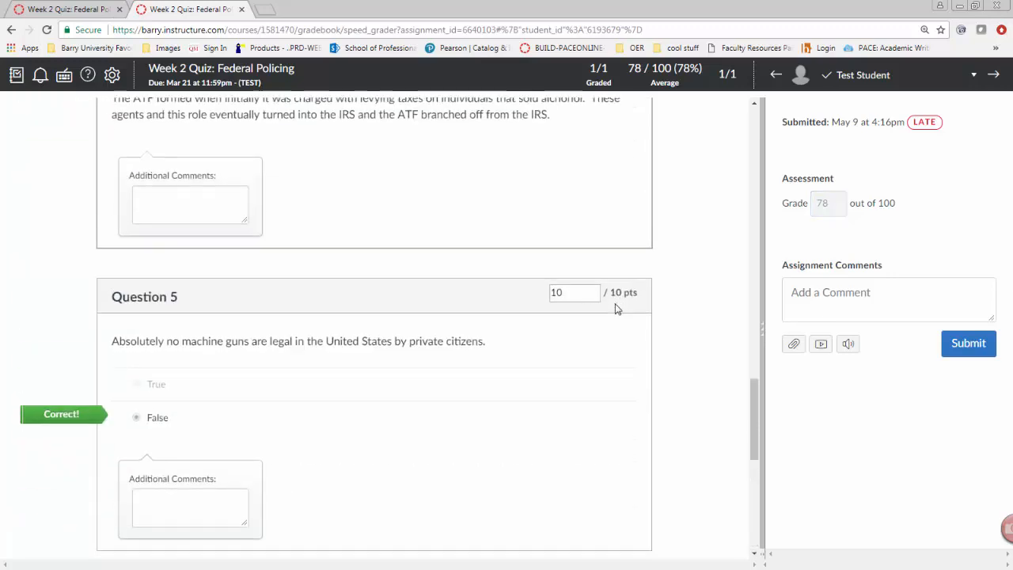
scroll(626, 309, "down", 6)
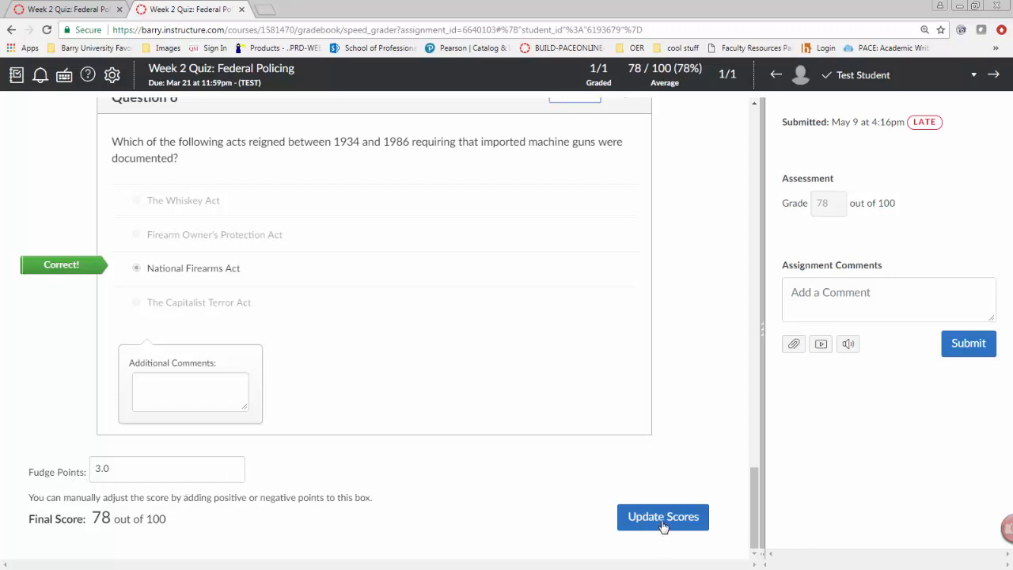
scroll(640, 423, "up", 20)
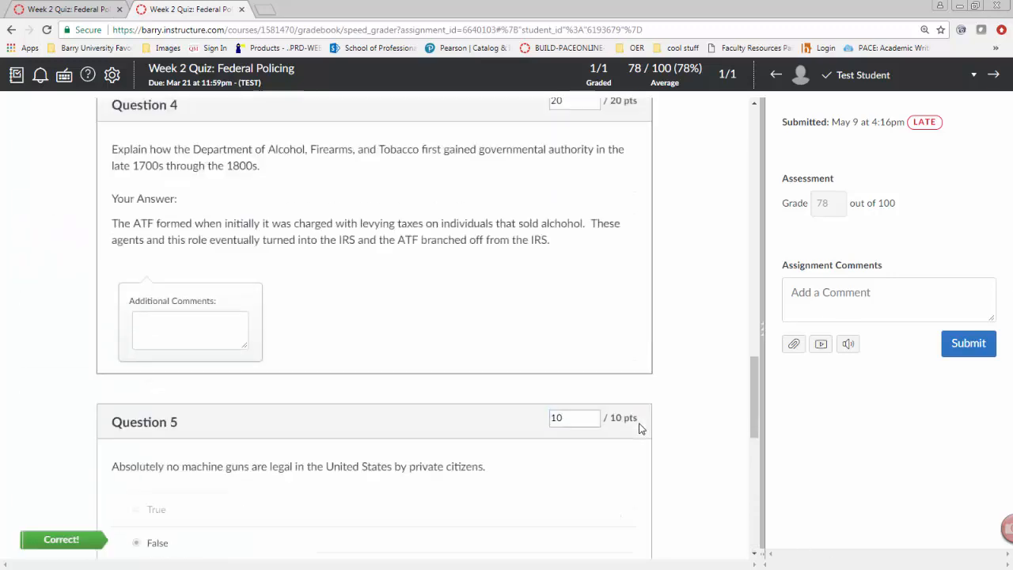
Write the assignment comment "Your submission showed that you need to re-read chapters 3 and 4 of your textbook."
left_click(827, 297)
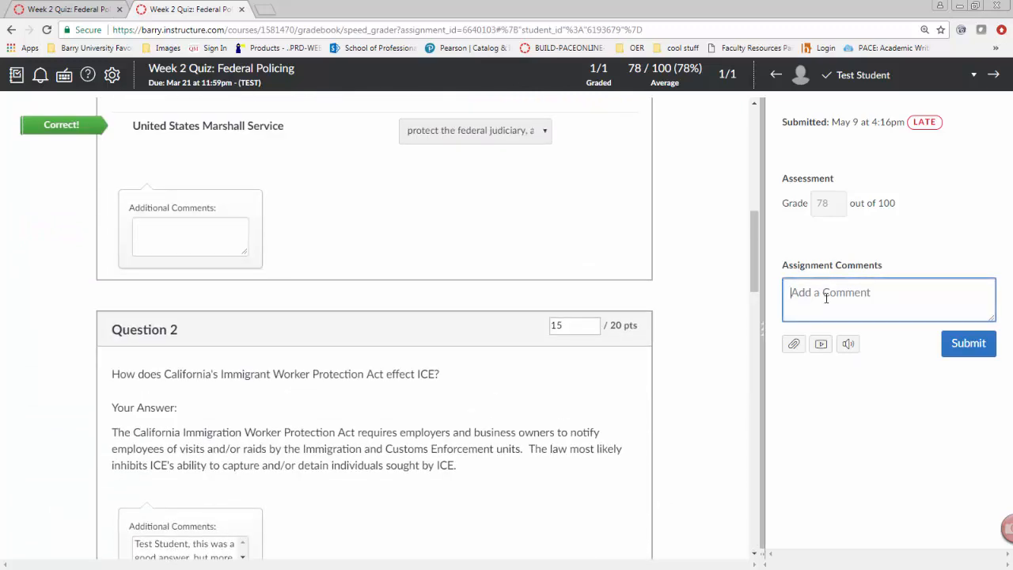
type("Your submission showed that you need to re-re")
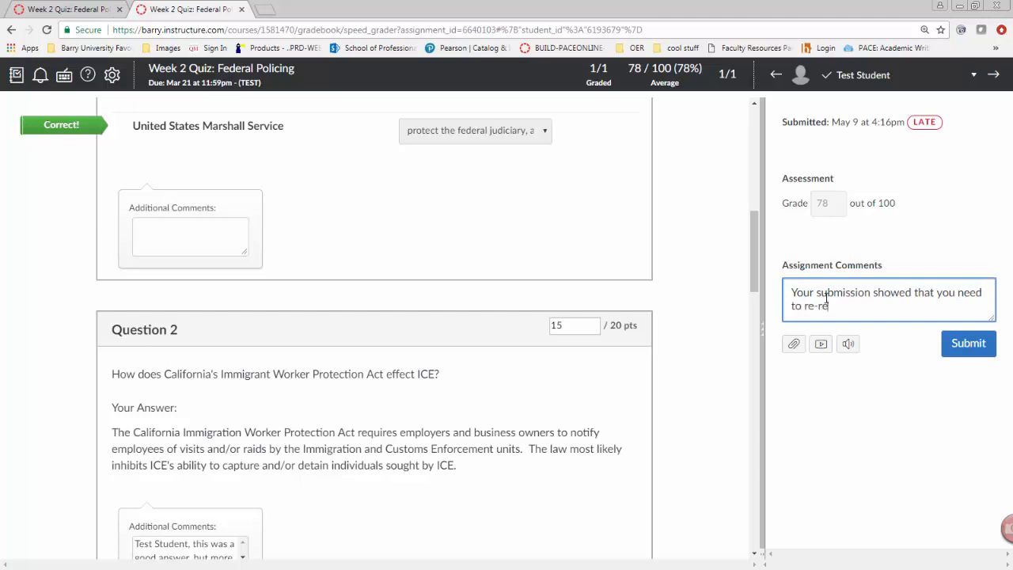
type("ad chapters 3 and 4")
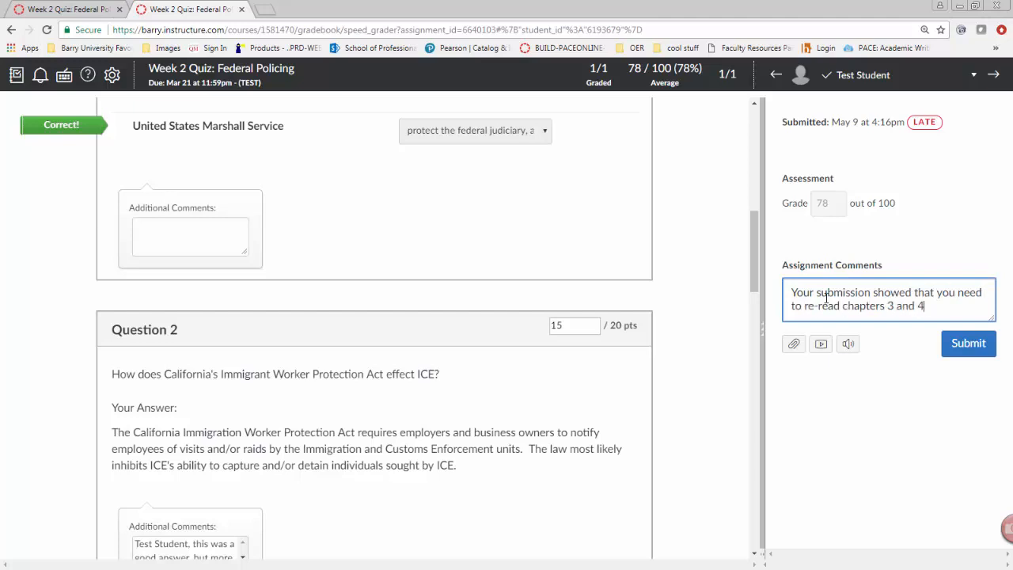
type(" of your textbook.")
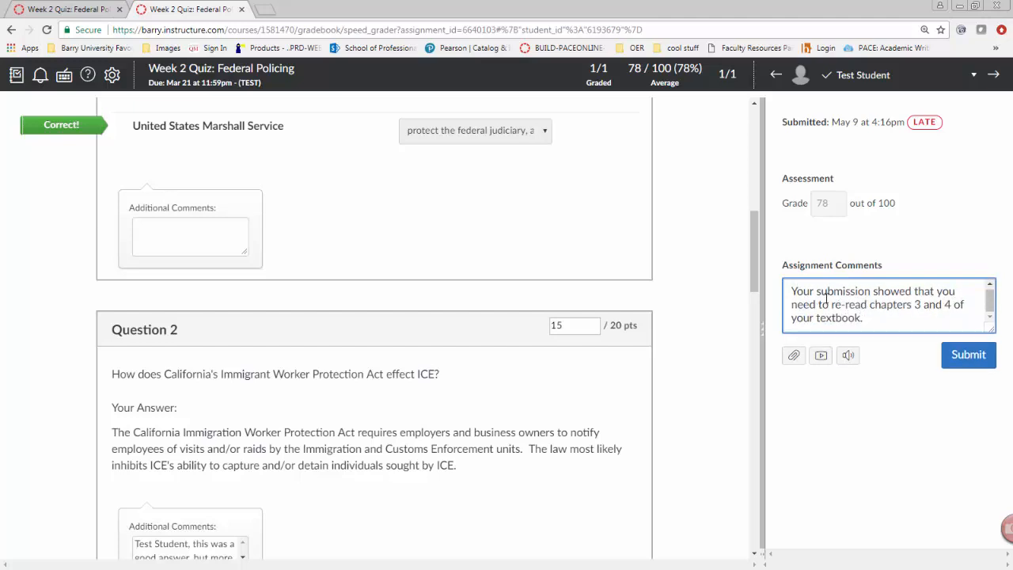
Record a microphone-only media comment, allowing microphone access, and save it with the assignment comment
left_click(793, 356)
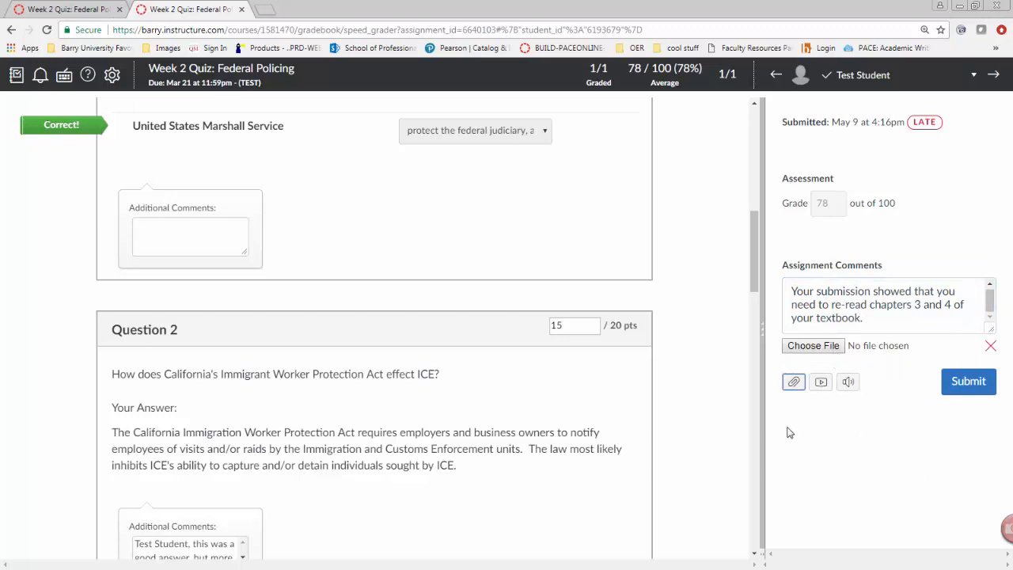
left_click(822, 383)
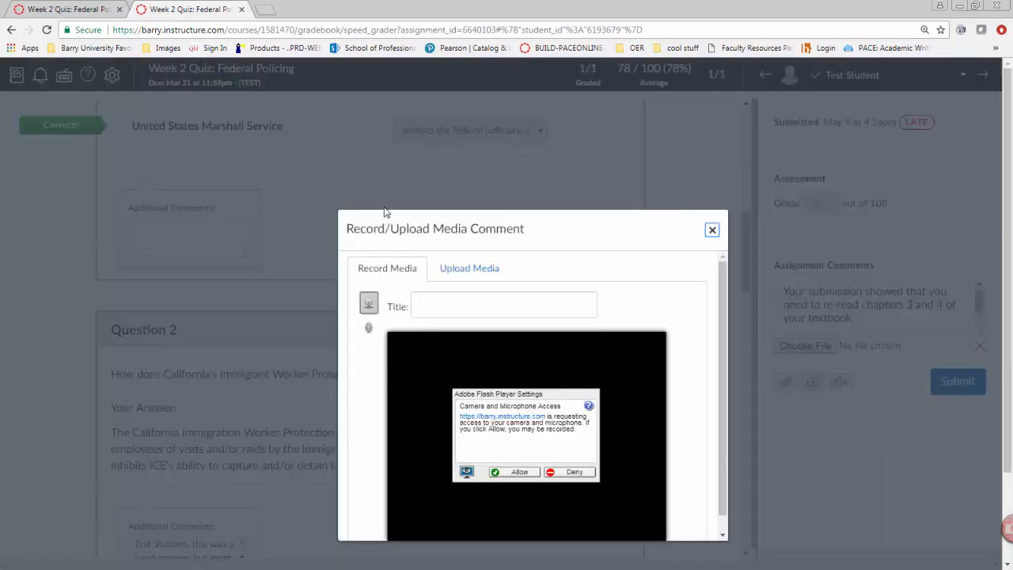
scroll(529, 313, "down", 1)
scroll(408, 311, "up", 1)
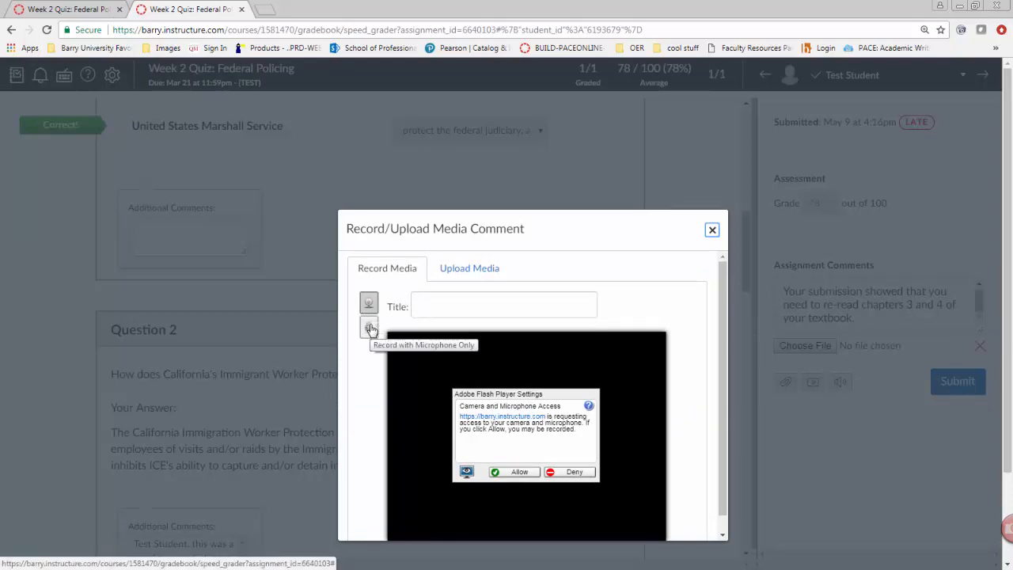
left_click(369, 328)
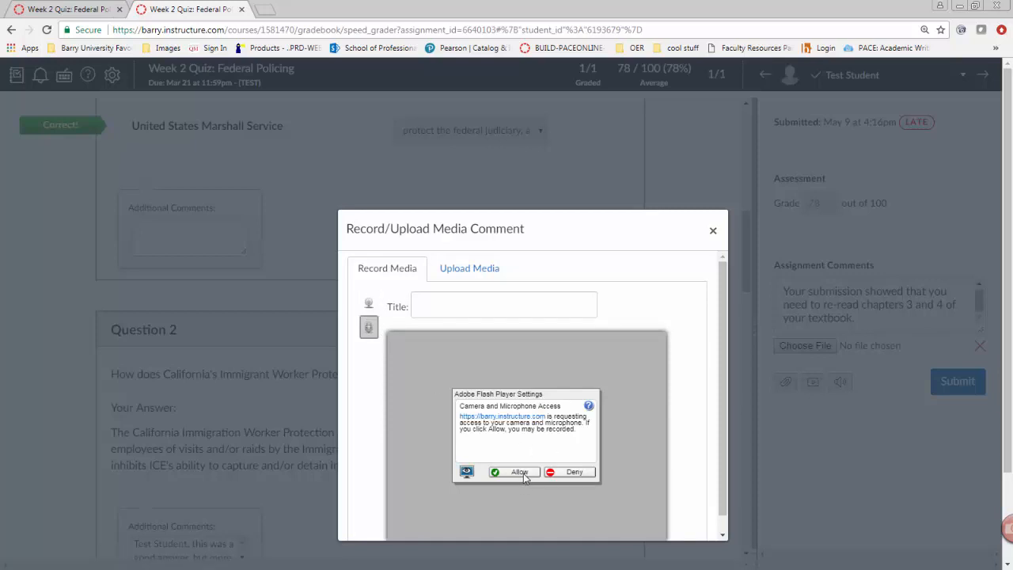
scroll(524, 479, "down", 1)
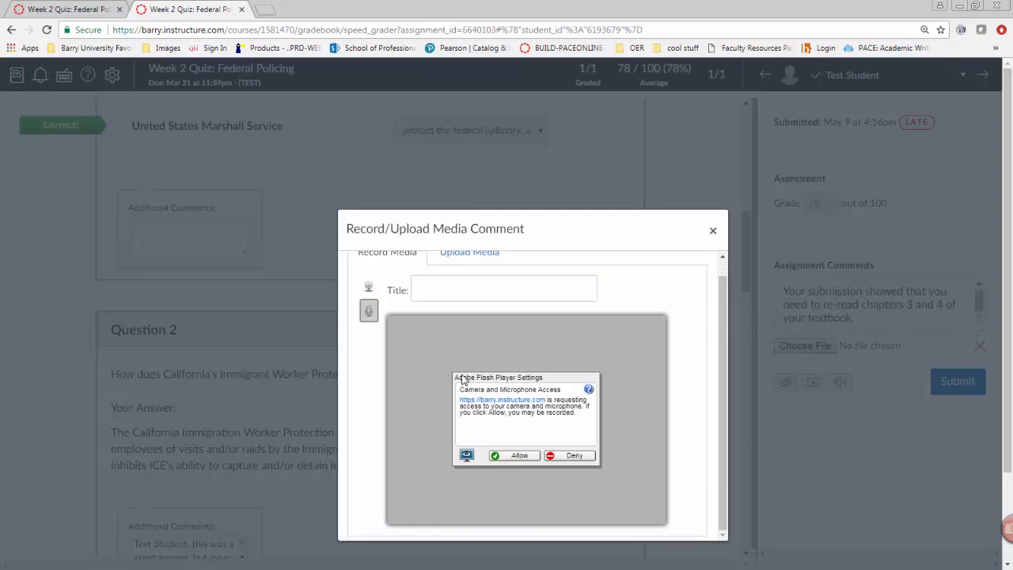
left_click(513, 456)
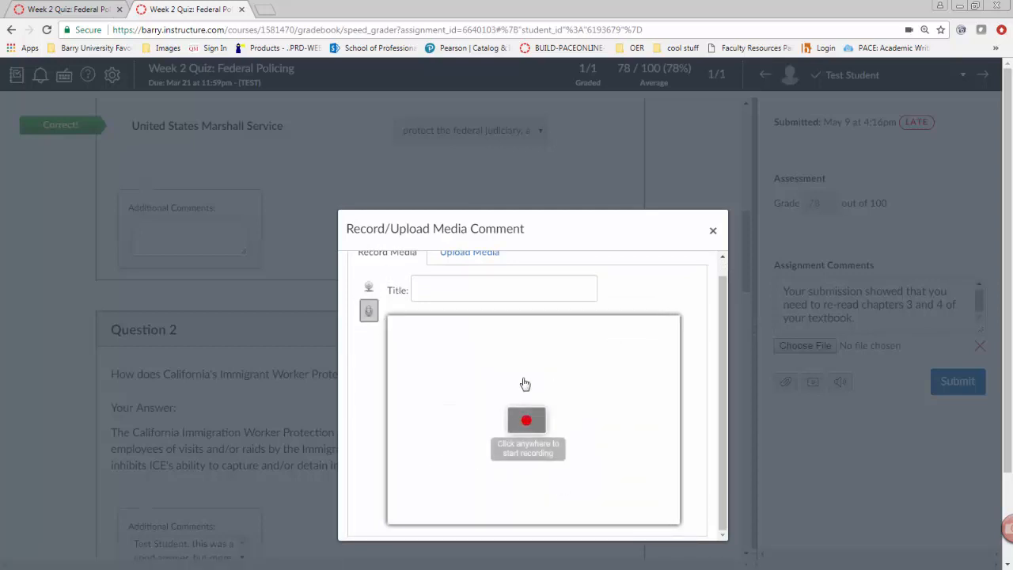
left_click(581, 400)
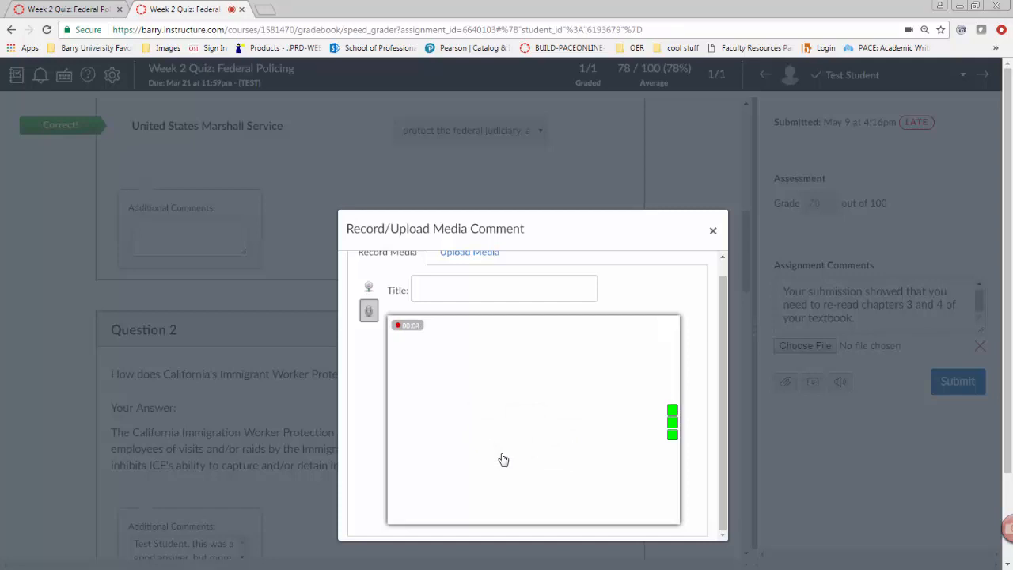
left_click(599, 396)
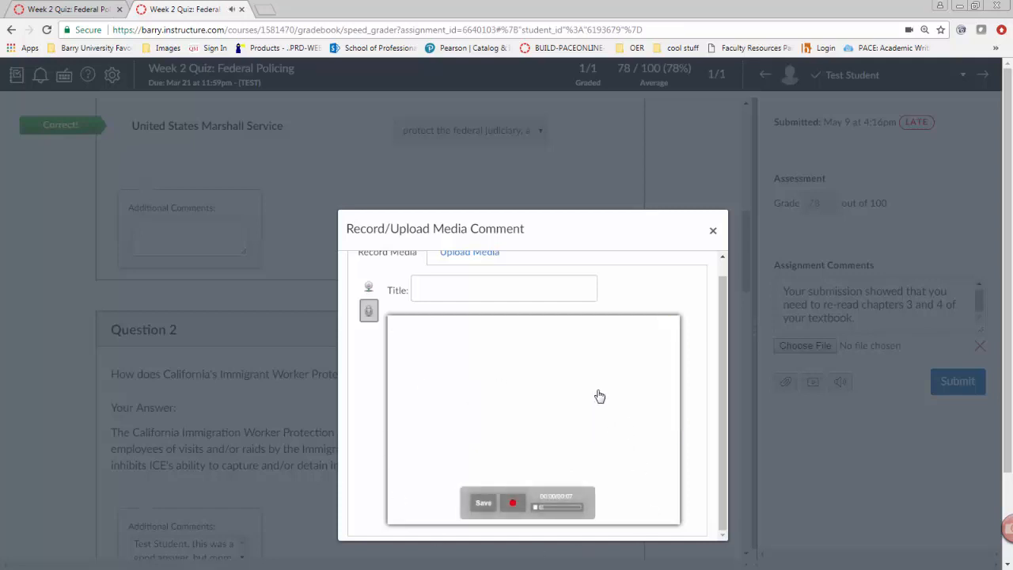
left_click(484, 505)
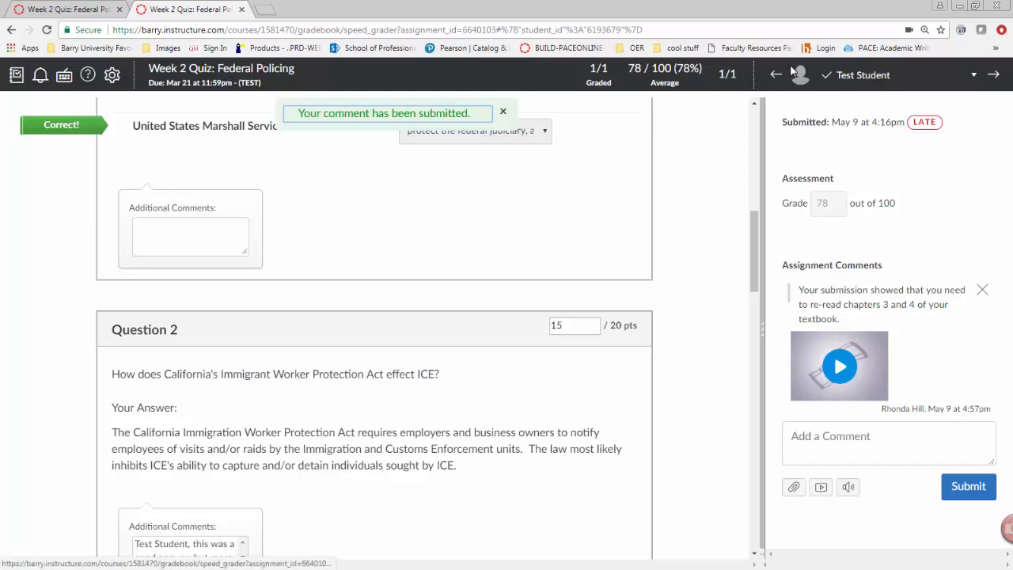
Open the student selector and look over the graded questions
left_click(887, 79)
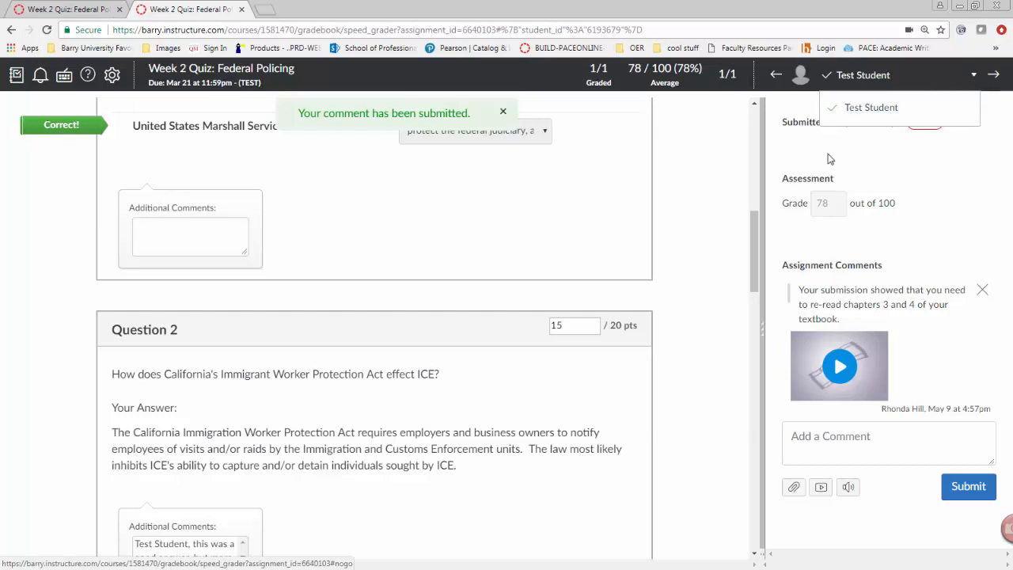
left_click(973, 75)
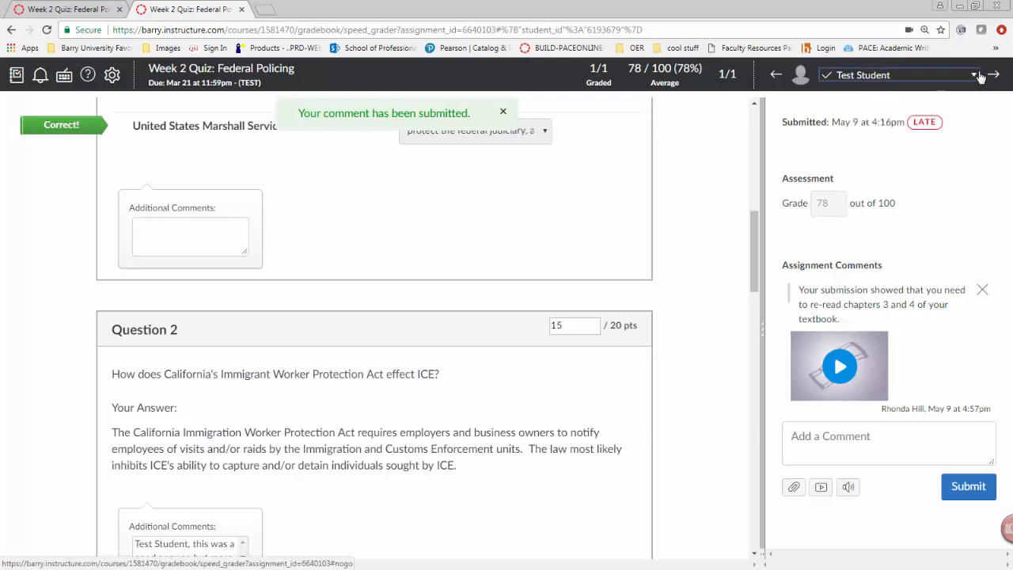
left_click(969, 82)
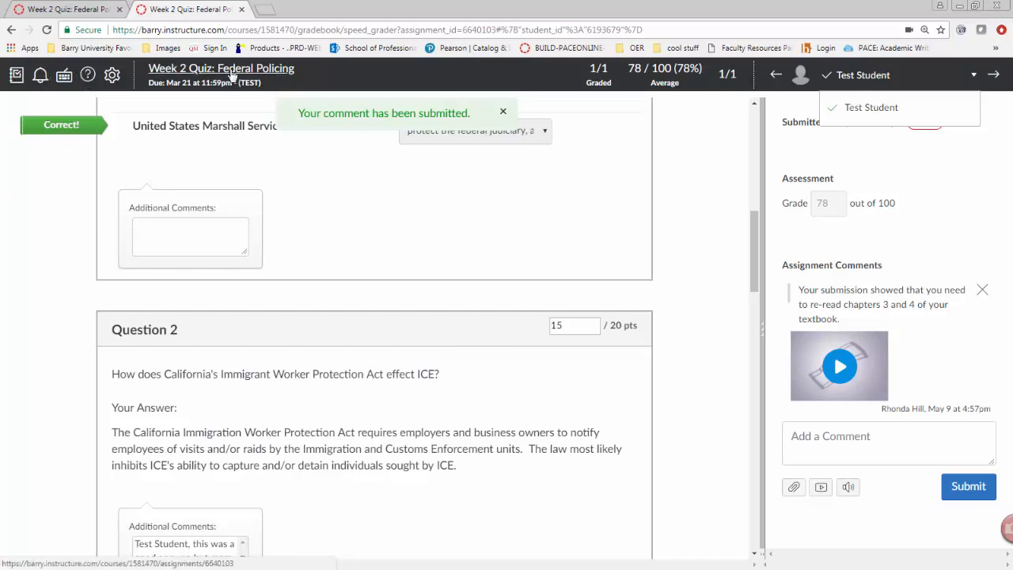
scroll(720, 378, "down", 10)
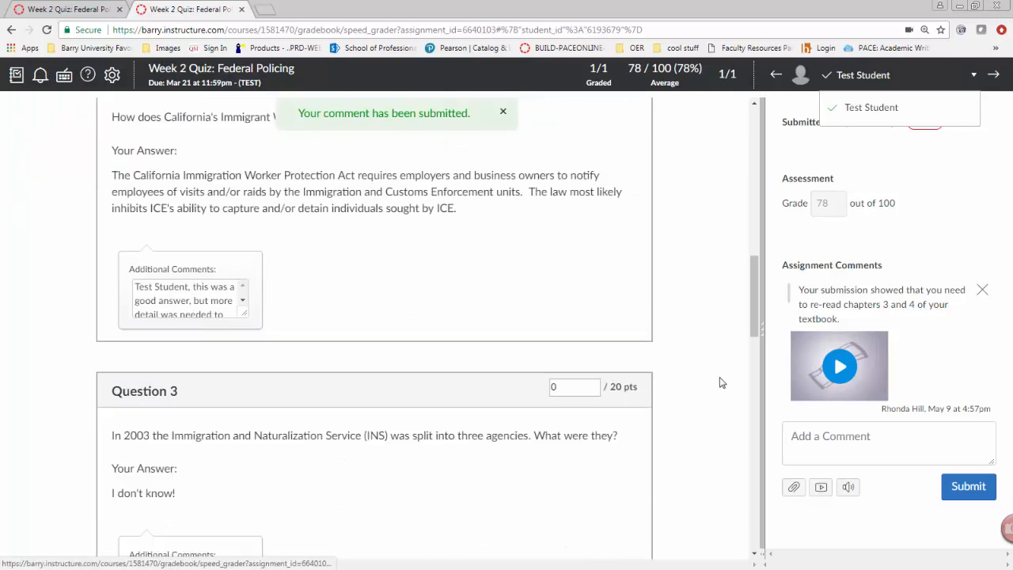
scroll(721, 378, "down", 9)
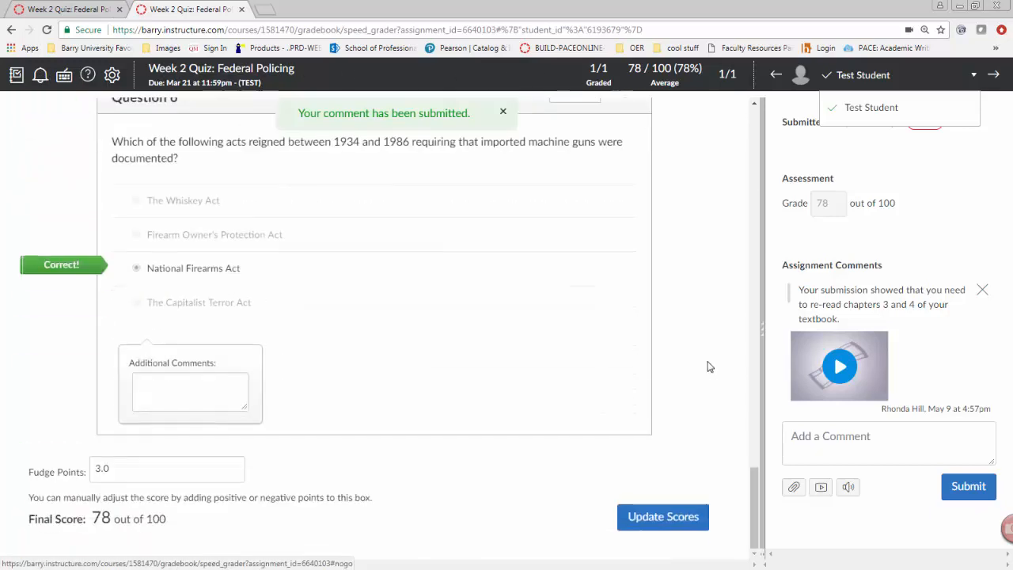
scroll(710, 366, "up", 6)
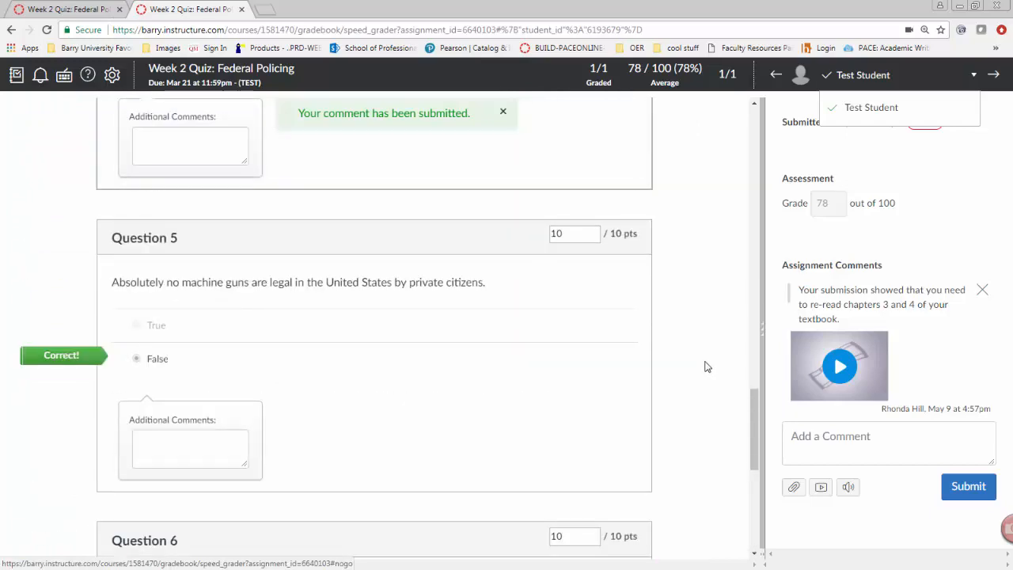
scroll(681, 367, "up", 15)
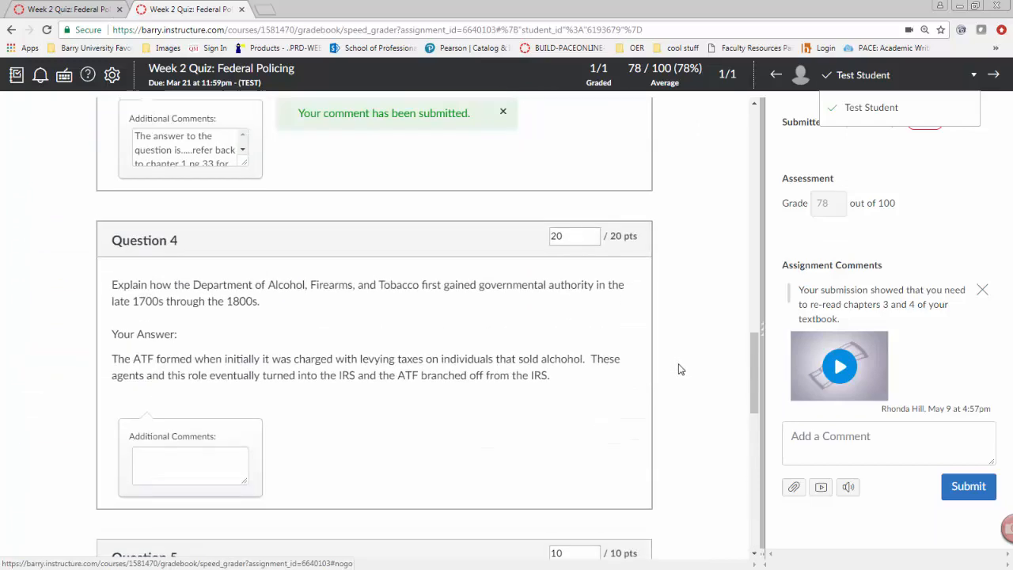